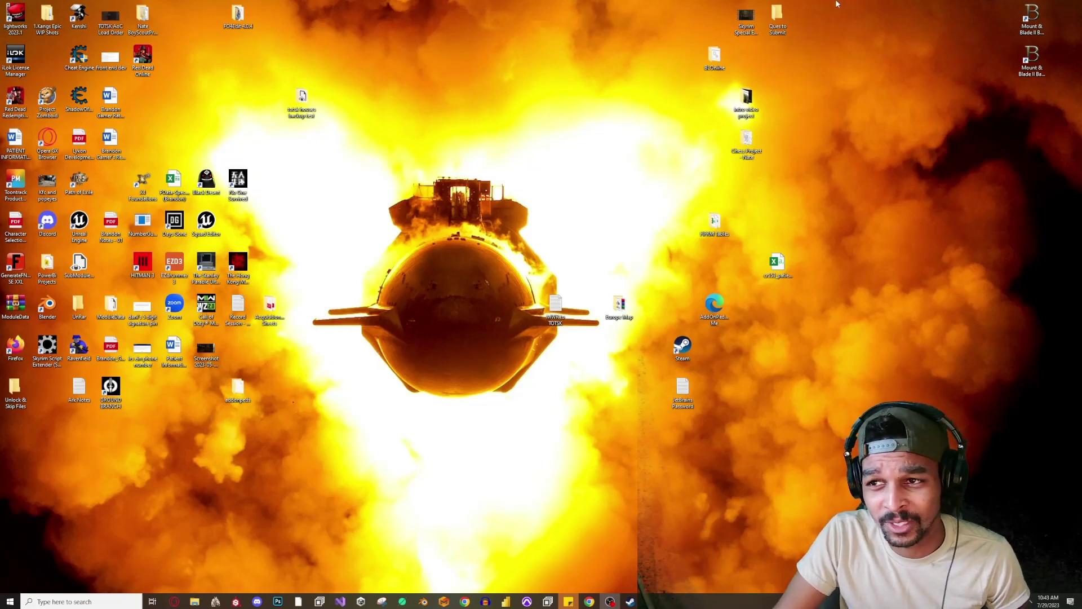
Launch the Mount & Blade II: Bannerlord Modding Kit from its desktop shortcut
click(1035, 54)
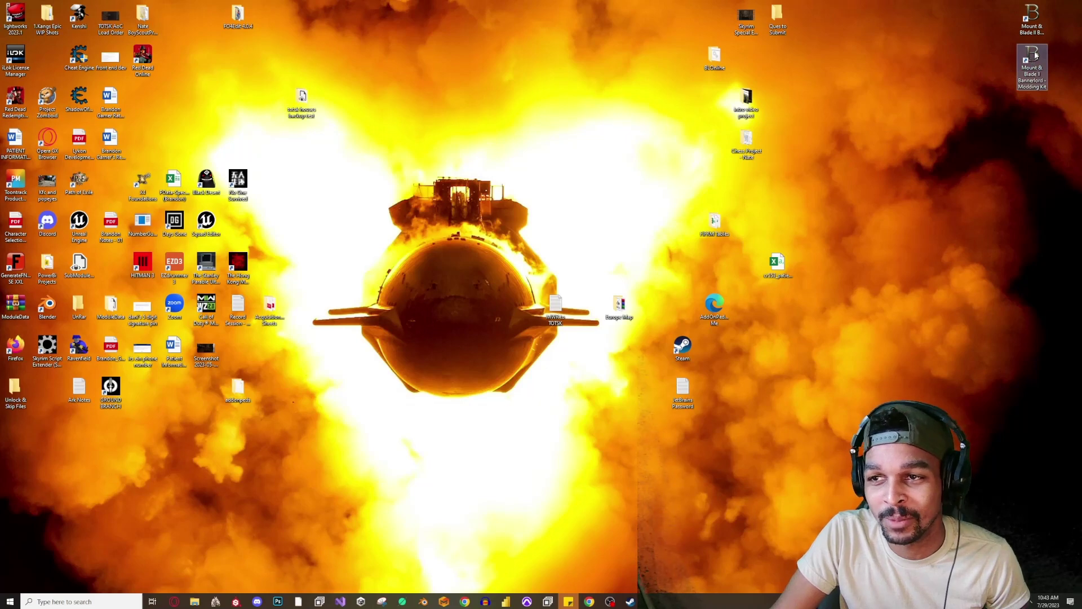
double_click(1036, 54)
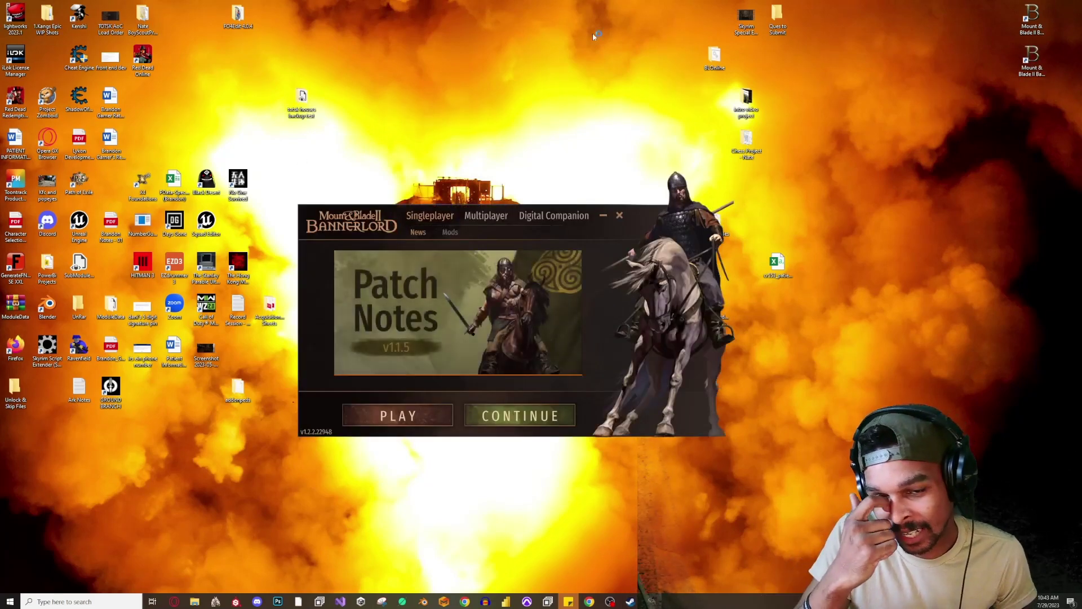
Enable the LoadScreenEditor mod and start the game, confirming the dependency warning
click(450, 232)
scroll(338, 327, down, 3)
scroll(330, 338, down, 5)
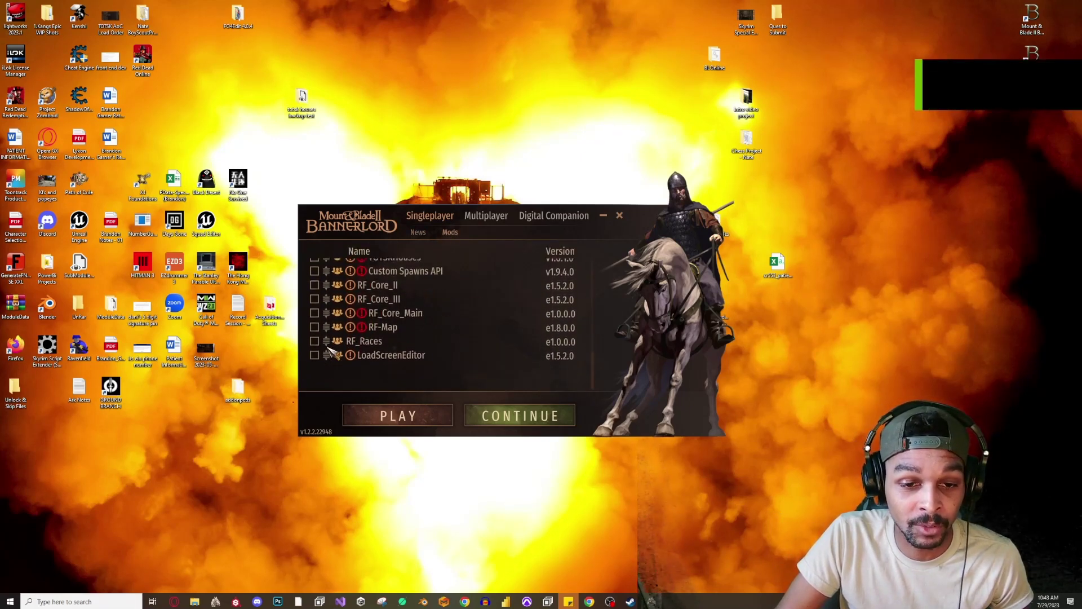
click(315, 383)
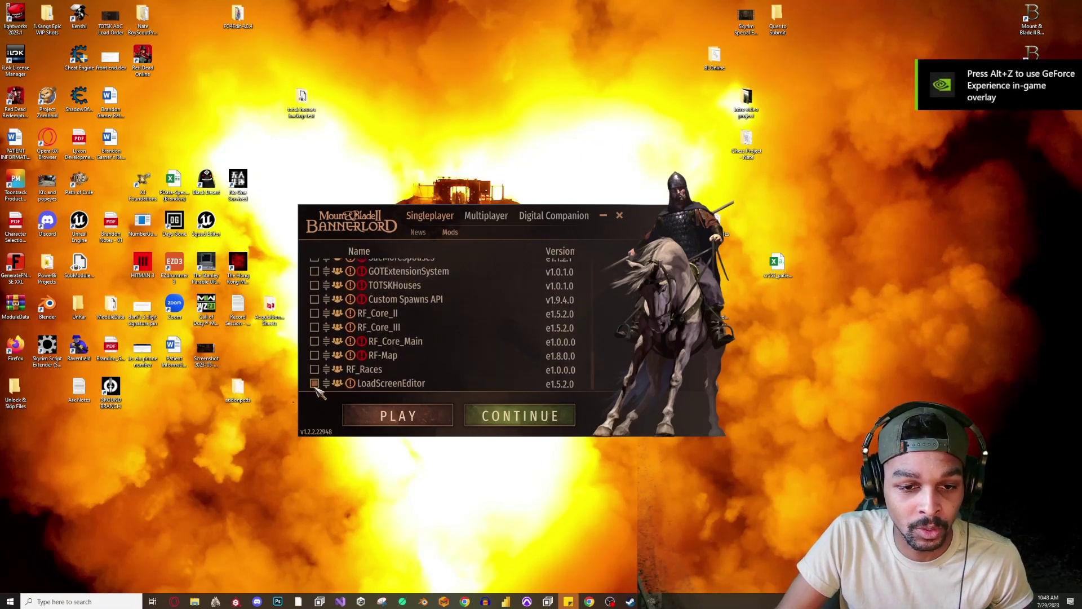
click(392, 421)
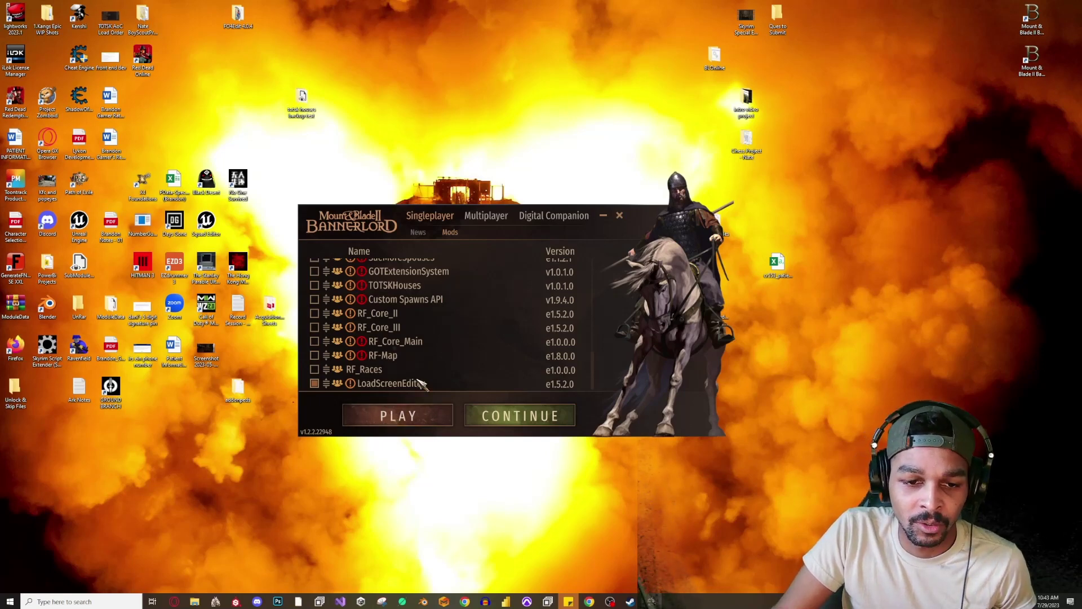
click(400, 419)
click(556, 421)
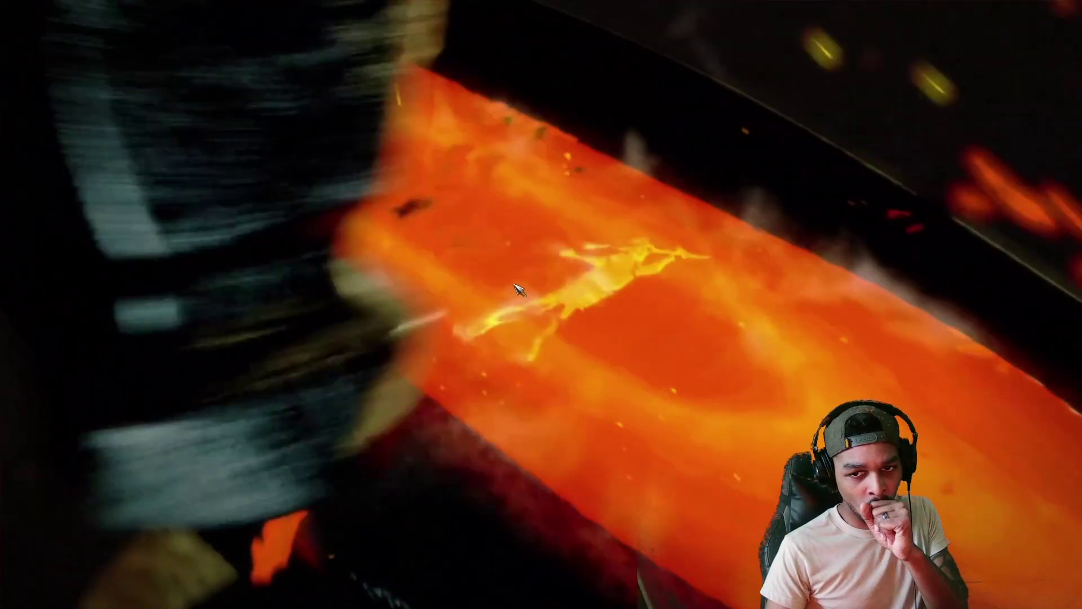
Skip the intro video and enter the Editor from the main menu
click(455, 293)
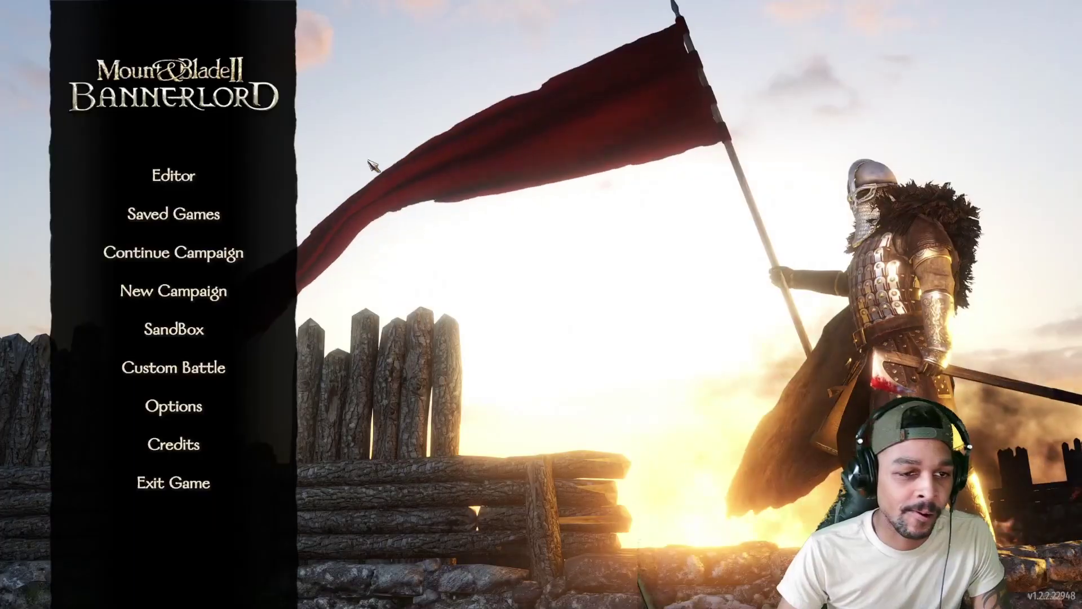
click(169, 175)
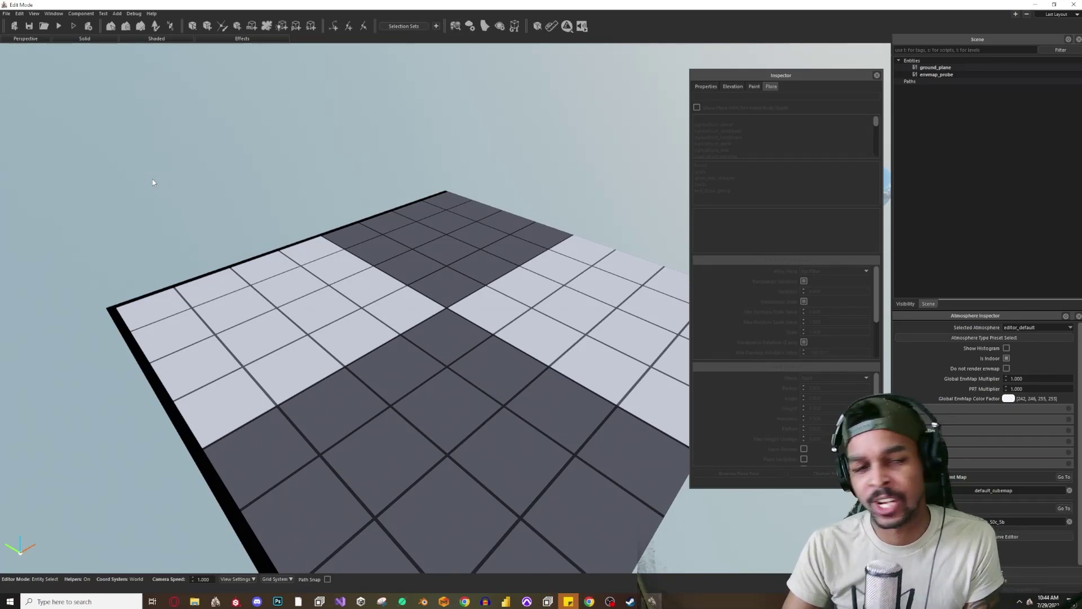
Cancel the save-scene prompt without saving and show the Window menu
click(44, 27)
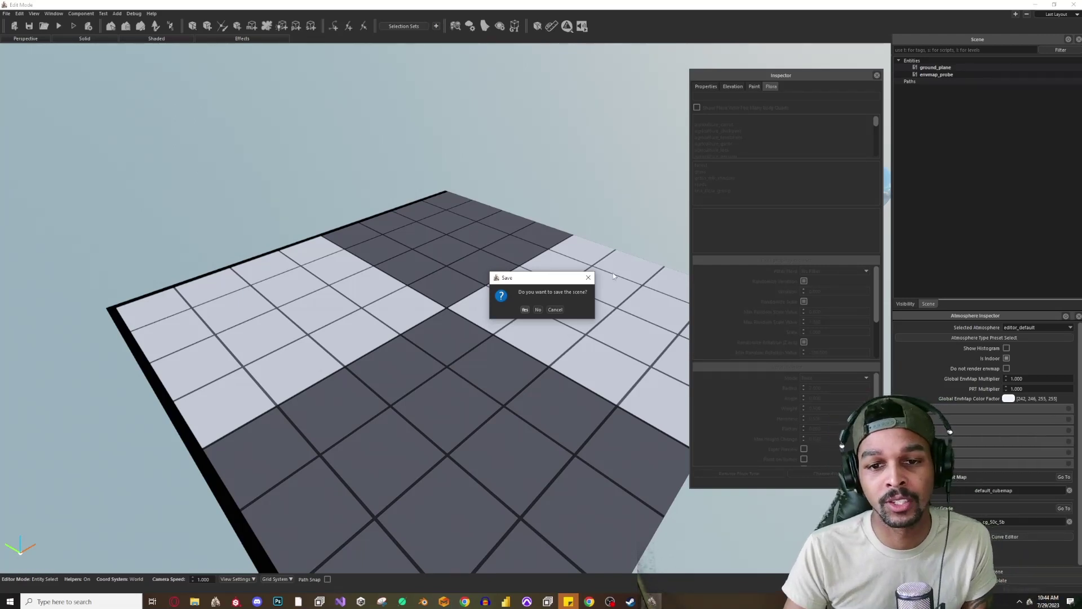
click(563, 309)
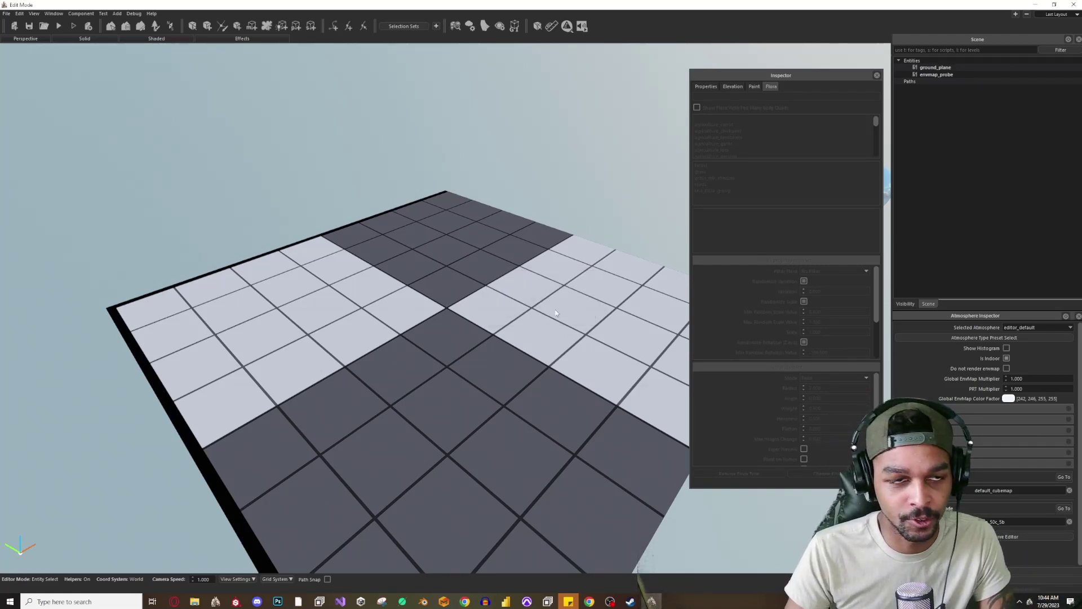
click(48, 15)
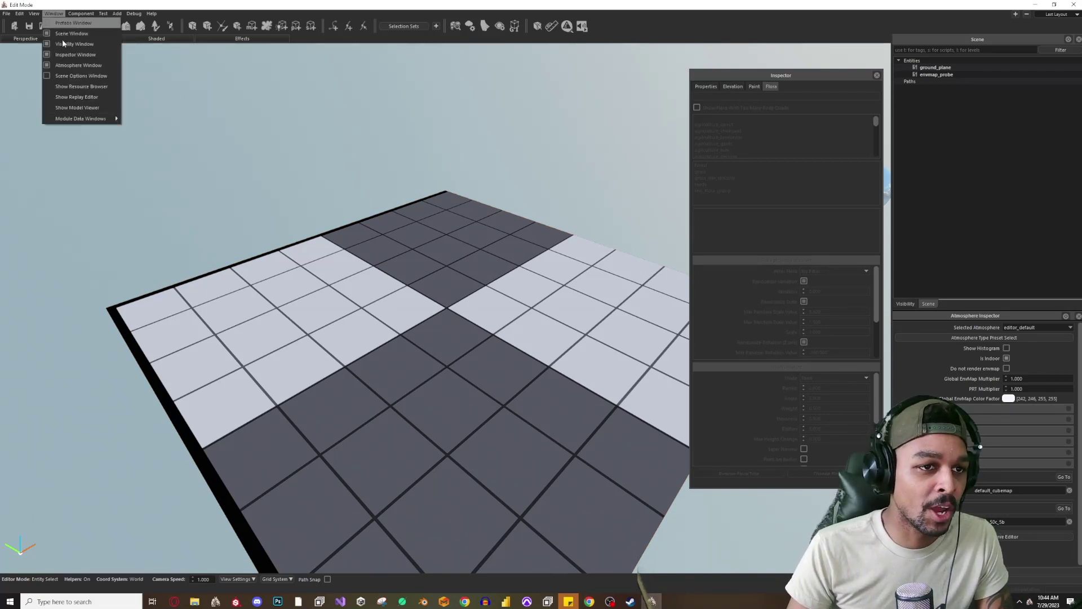
Open the Resource Browser at Modules, search for 'load' assets, then clear the search
click(95, 88)
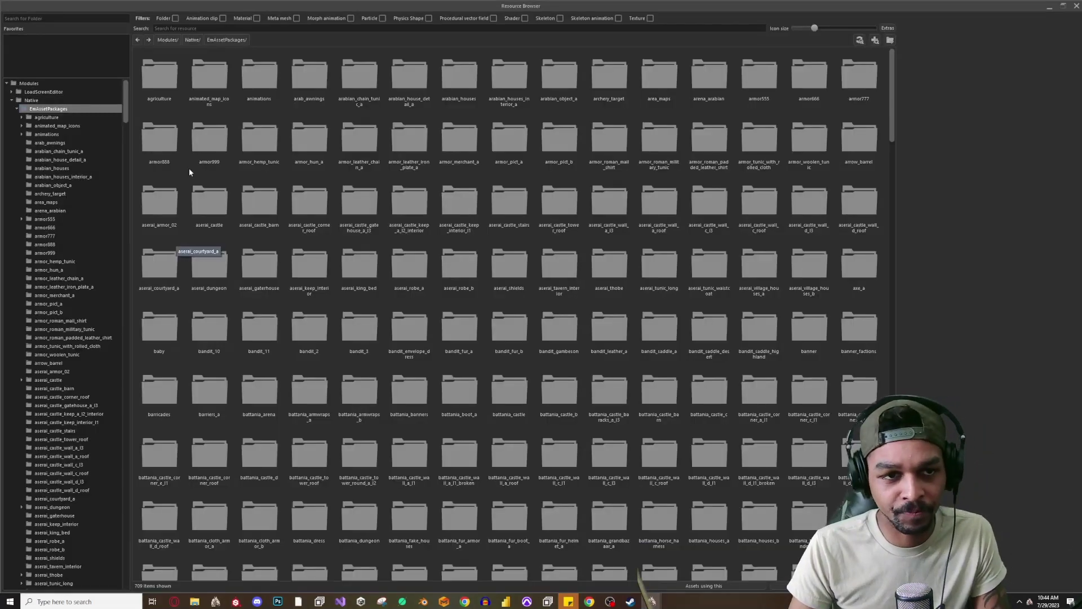
click(163, 40)
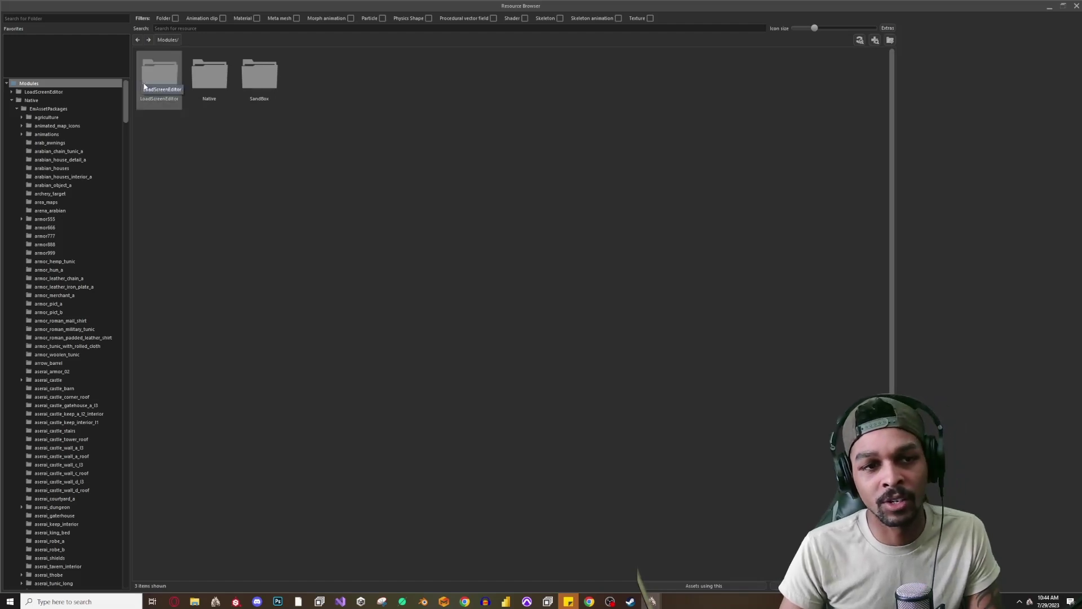
click(217, 31)
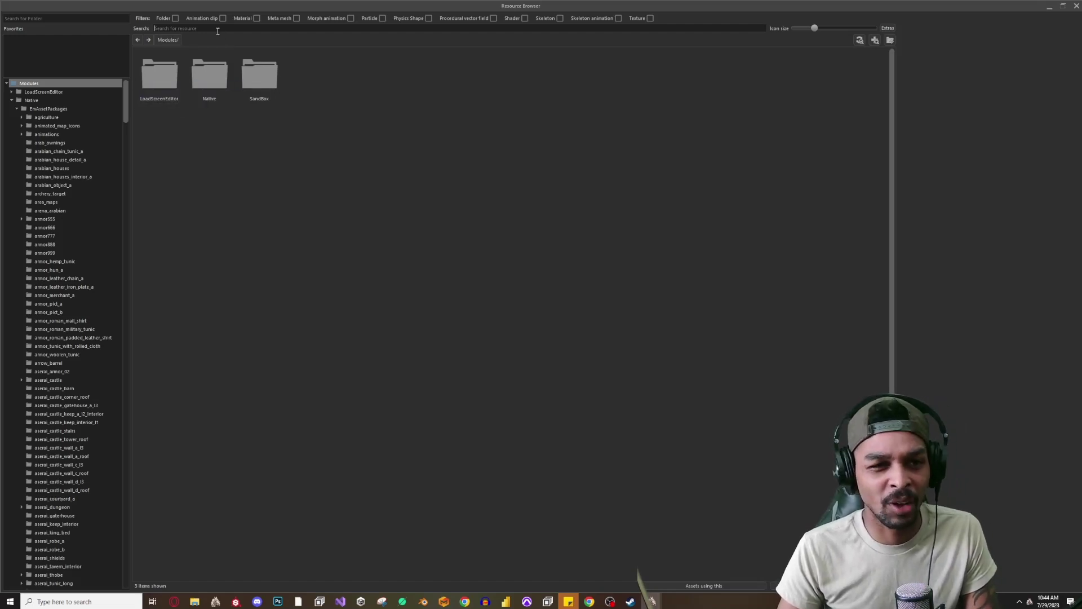
text(l)
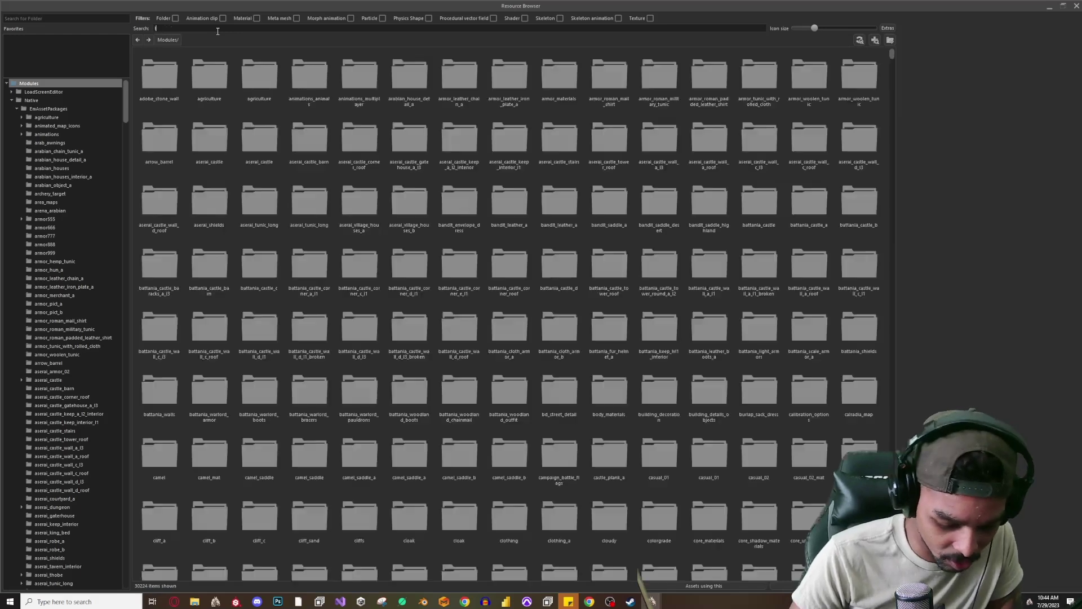
text(oadsce)
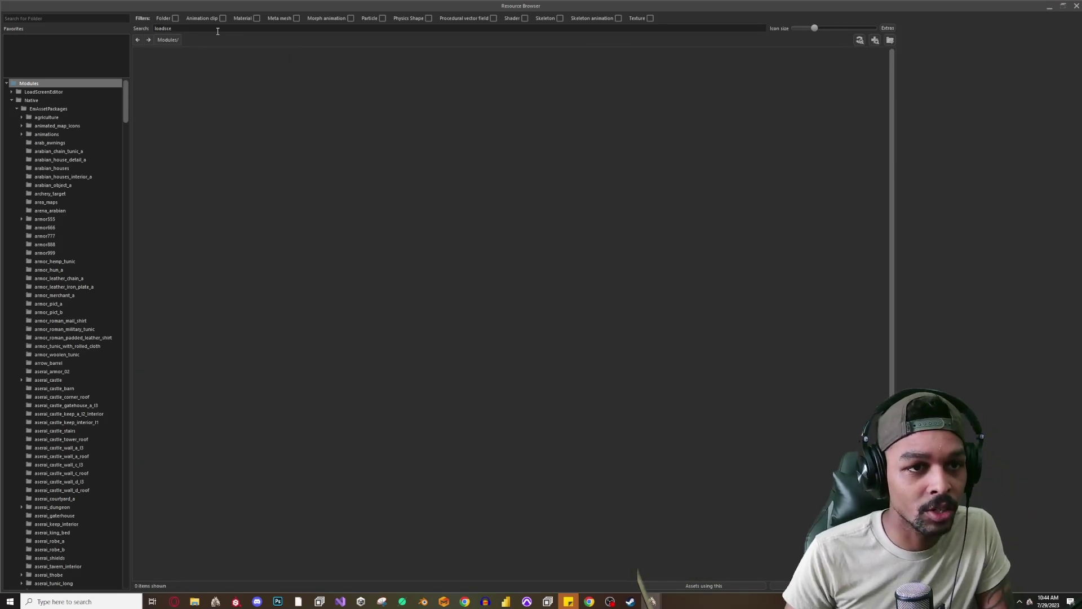
key(BackSpace)
text(re)
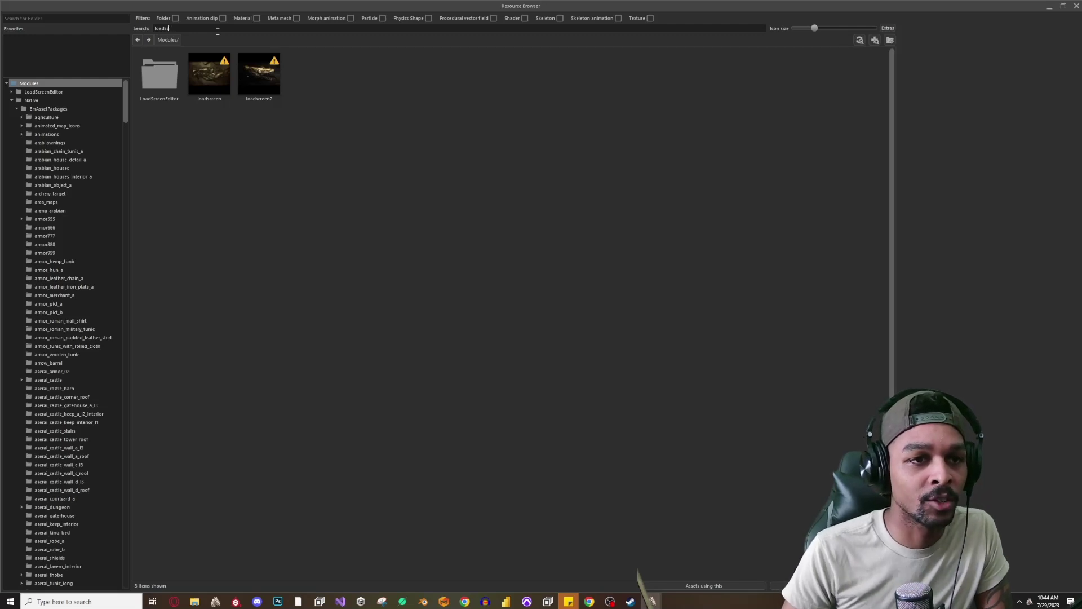
key(BackSpace)
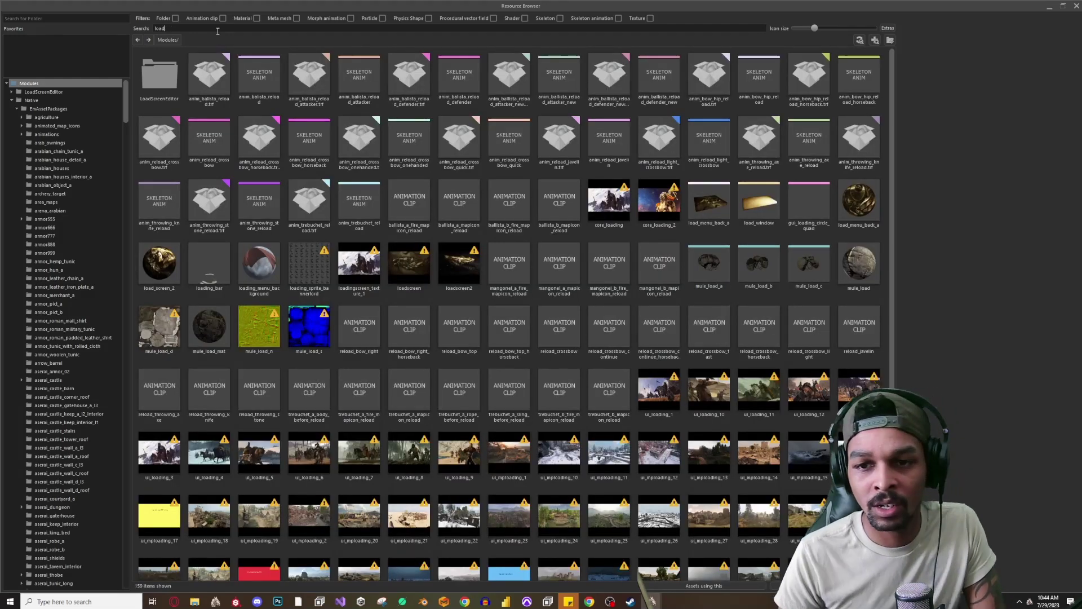
scroll(536, 307, down, 3)
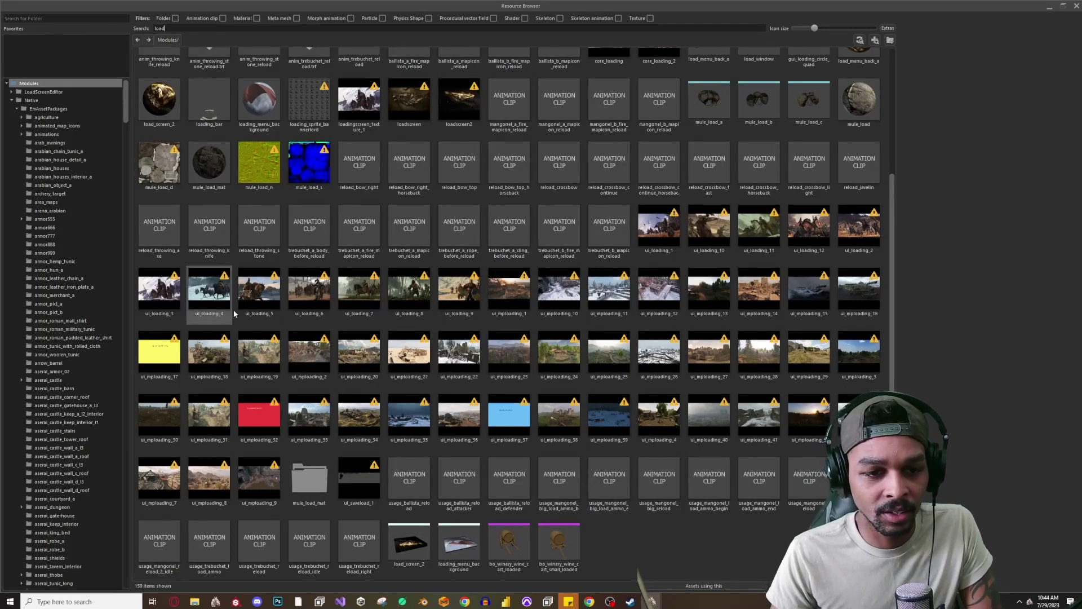
scroll(228, 224, up, 3)
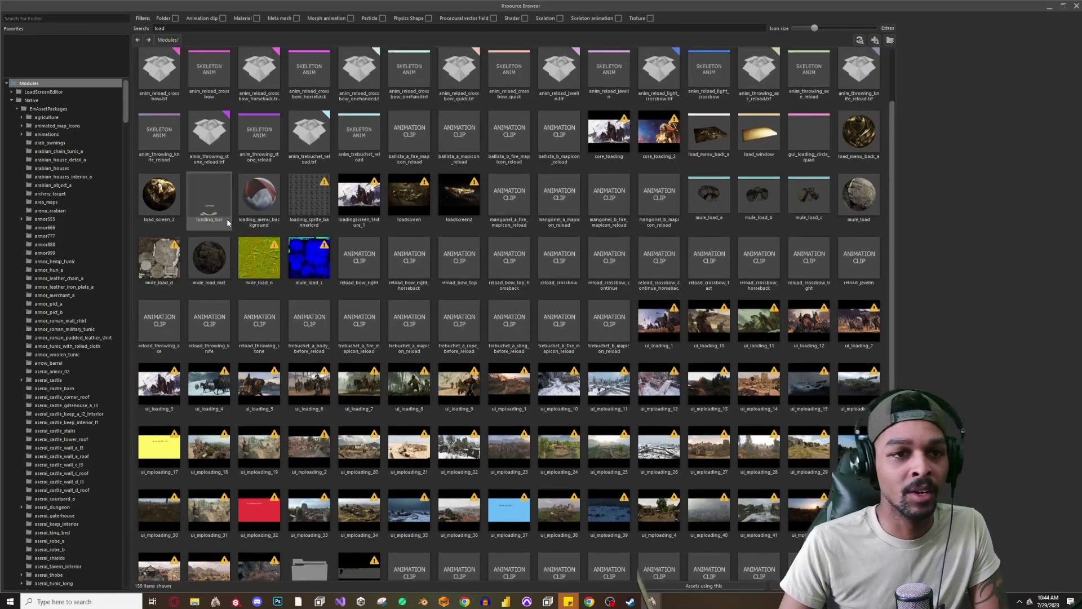
key(BackSpace)
key(BackSpace)
key(BackSpace)
key(BackSpace)
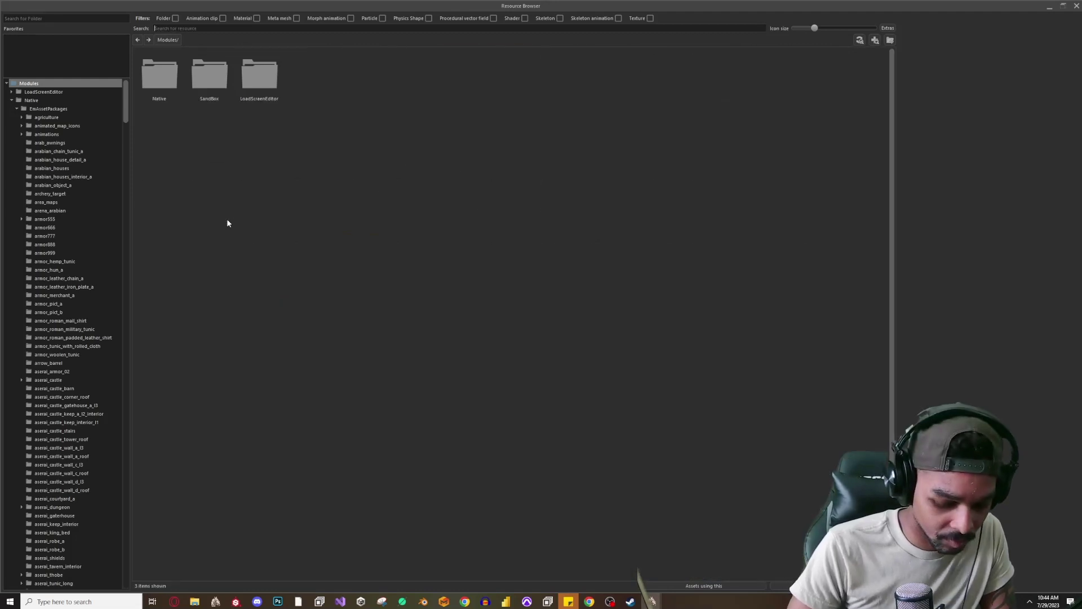
Search for 'ui_loading' and open ui_loading_1 in the Texture Inspector
text(ui_lo)
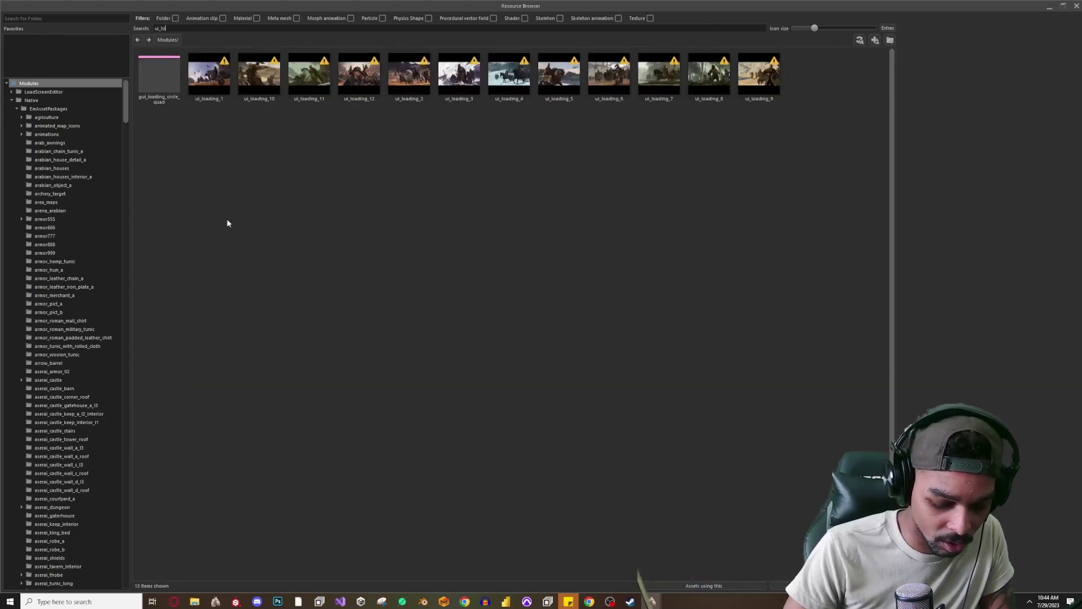
text(ading)
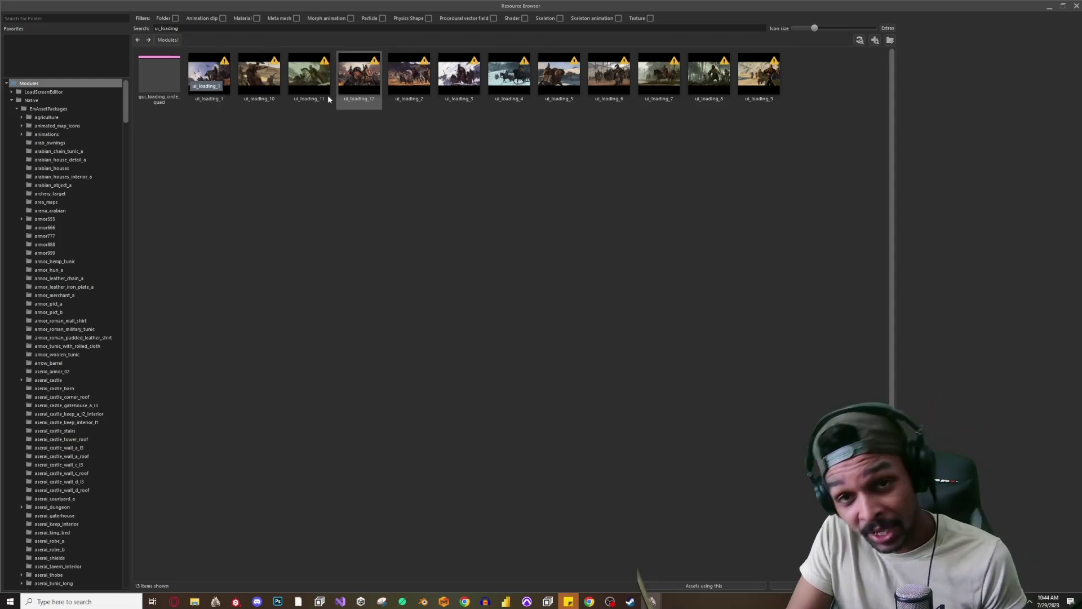
double_click(209, 74)
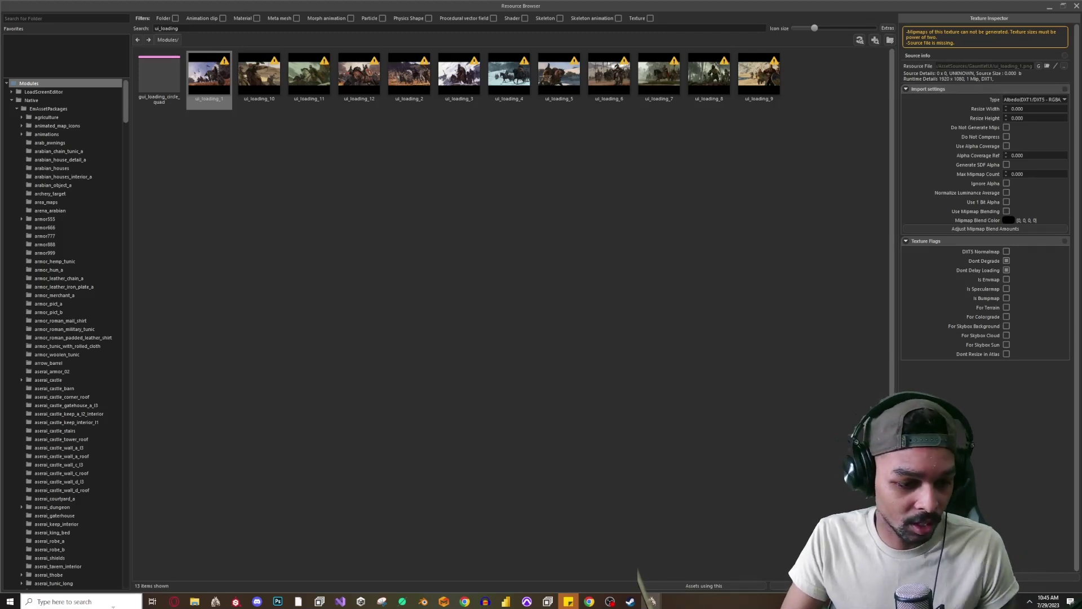
Use ZoomIt to highlight the 1920 x 1080 runtime details in red, then clear it
click(123, 601)
text(zo)
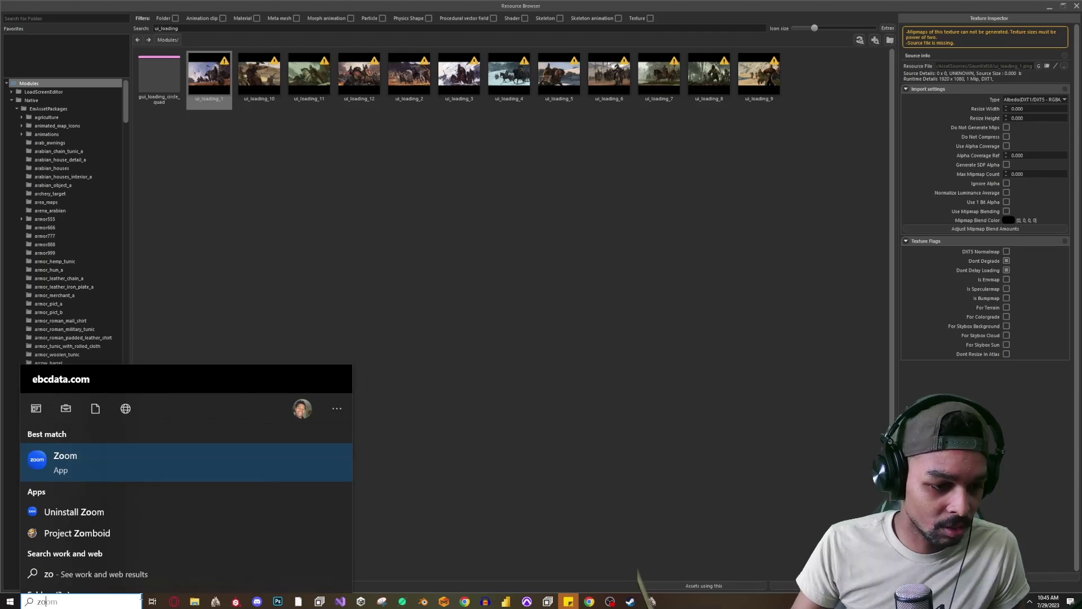
text(omit)
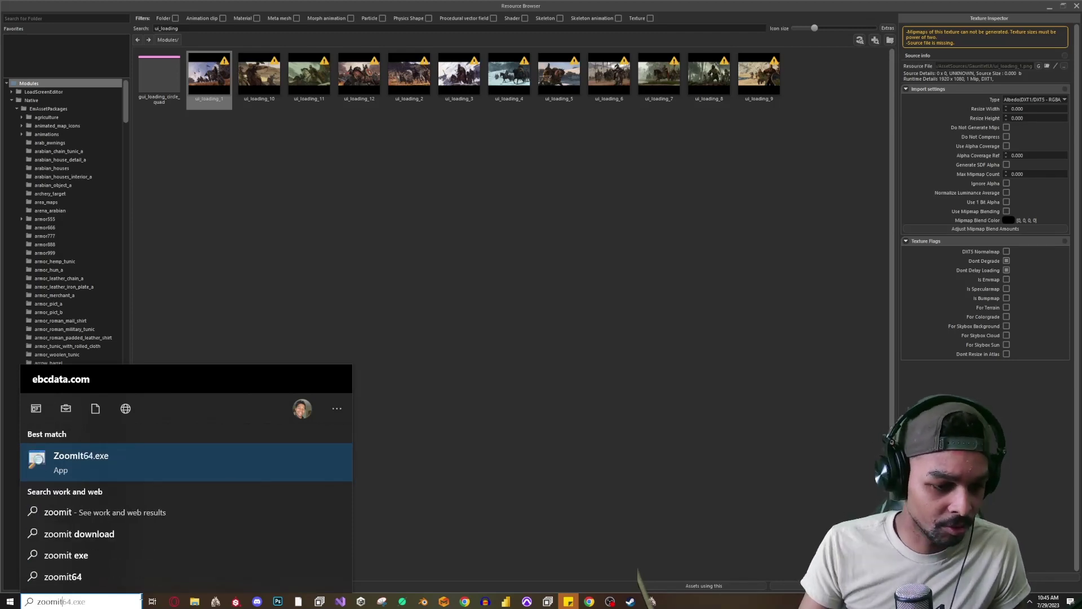
click(144, 480)
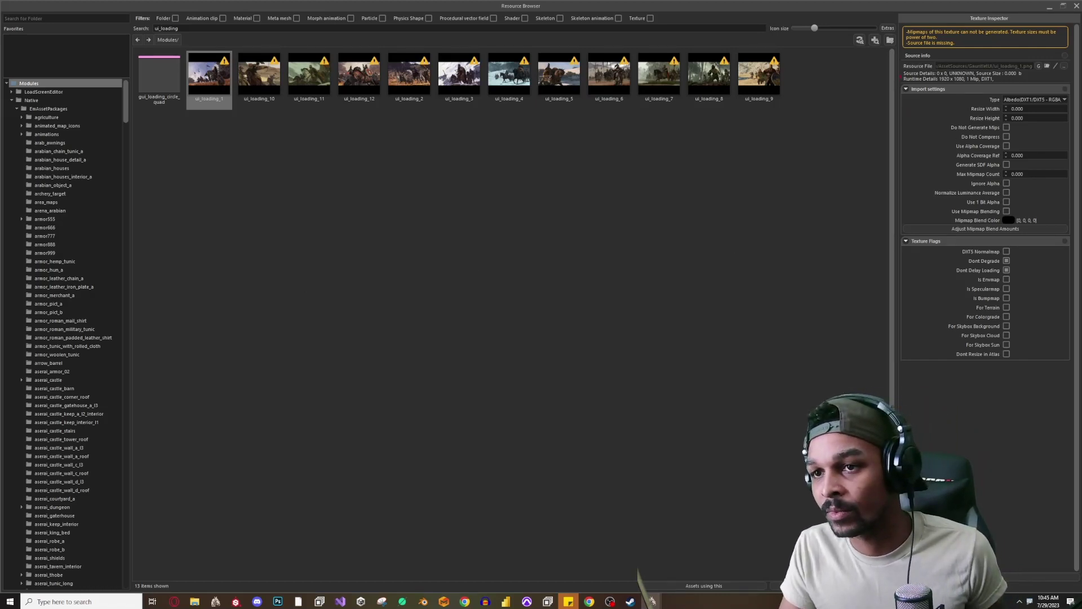
ctrl+drag(898, 74, 1001, 84)
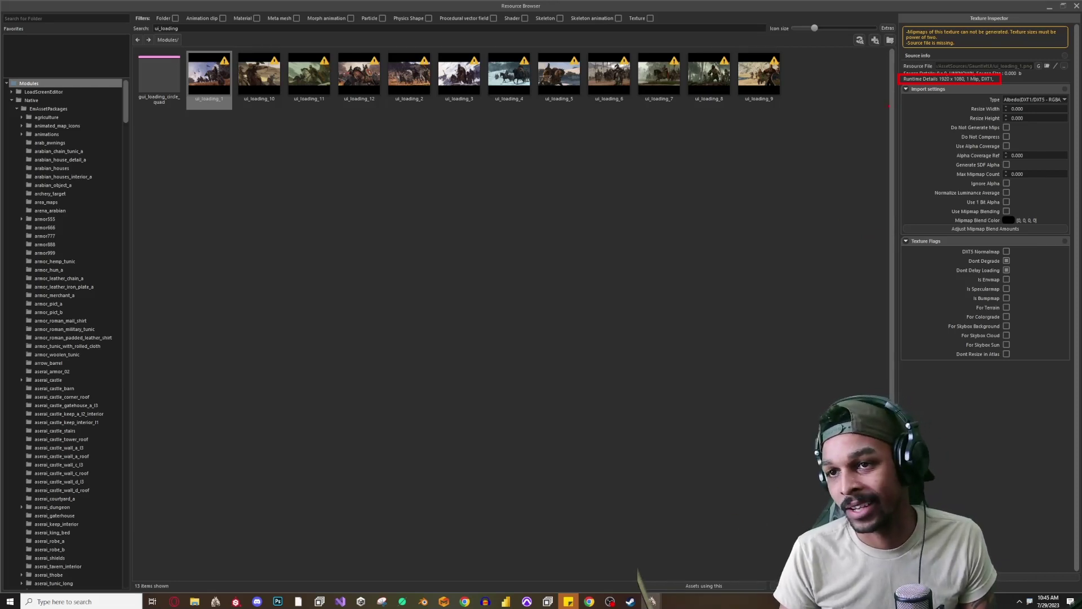
key(Escape)
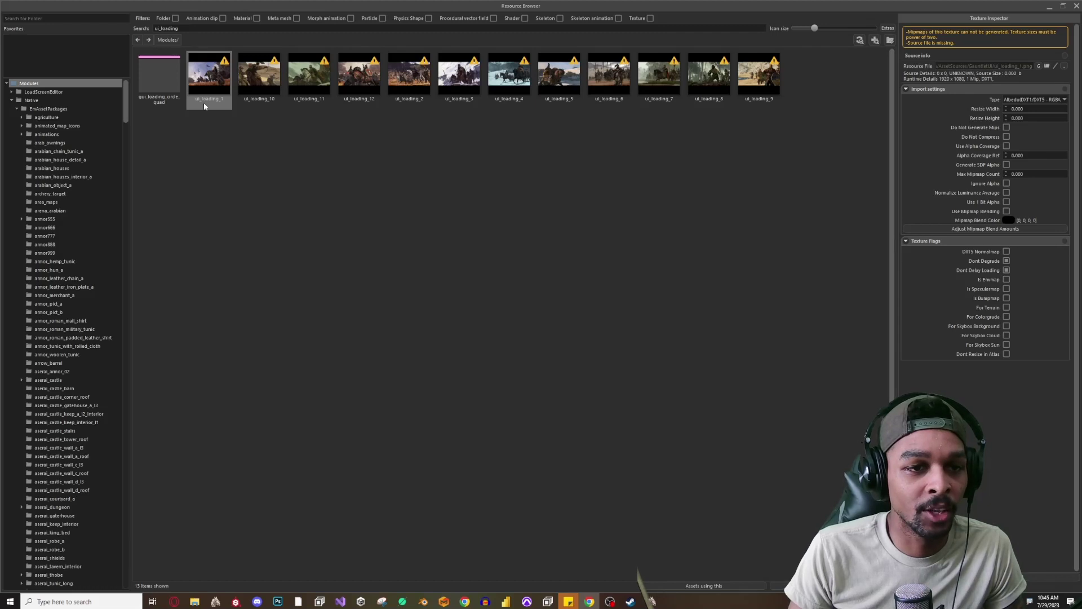
Go back to the Modules folder and clear the ui_loading search filter
click(137, 40)
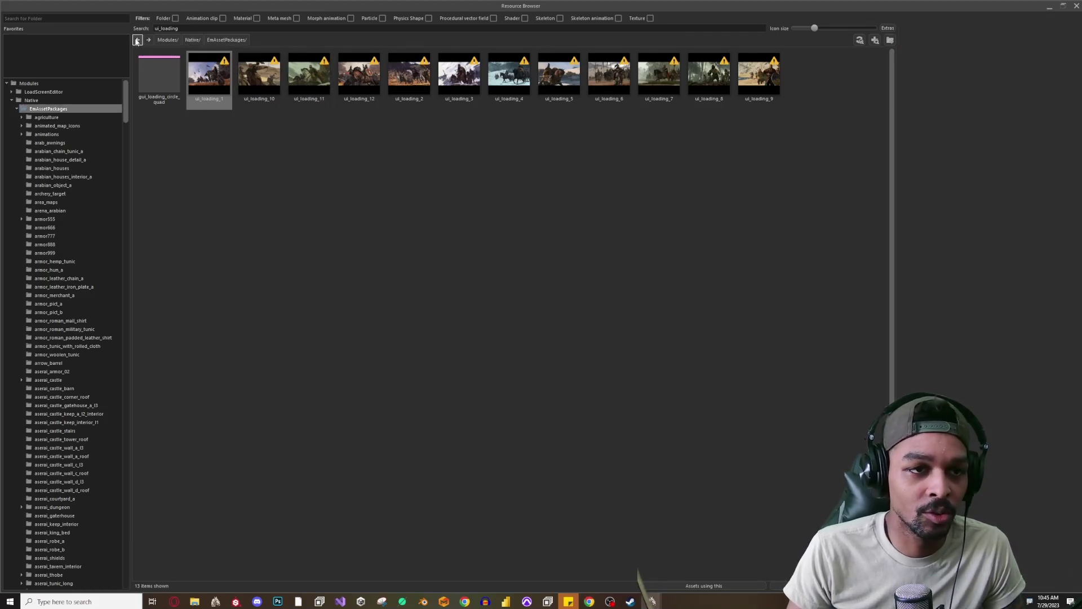
click(137, 40)
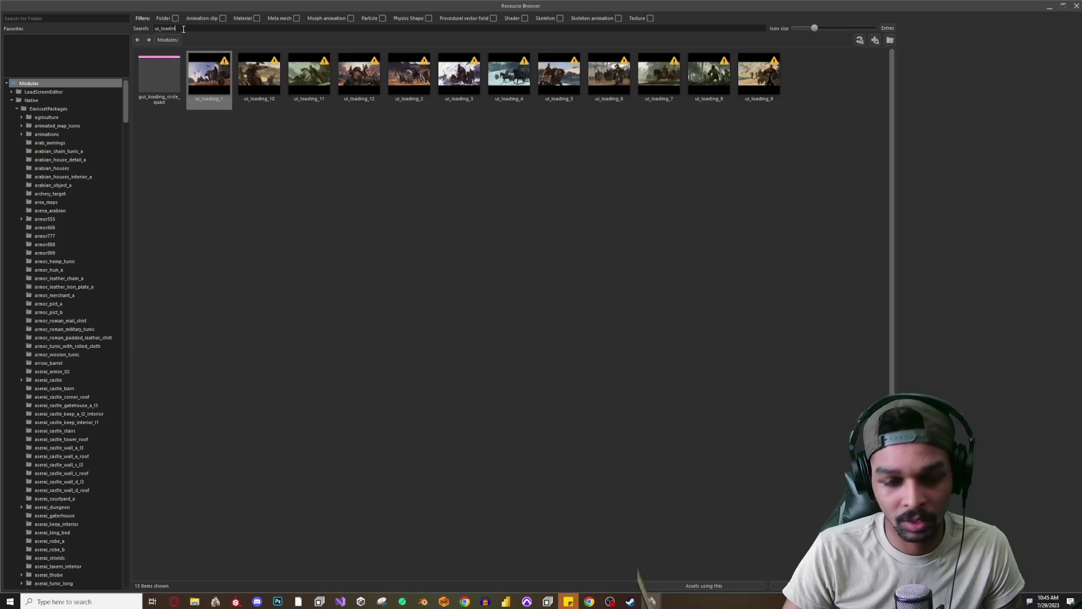
key(BackSpace)
key(BackSpace)
key(BackSpace)
key(BackSpace)
key(BackSpace)
key(BackSpace)
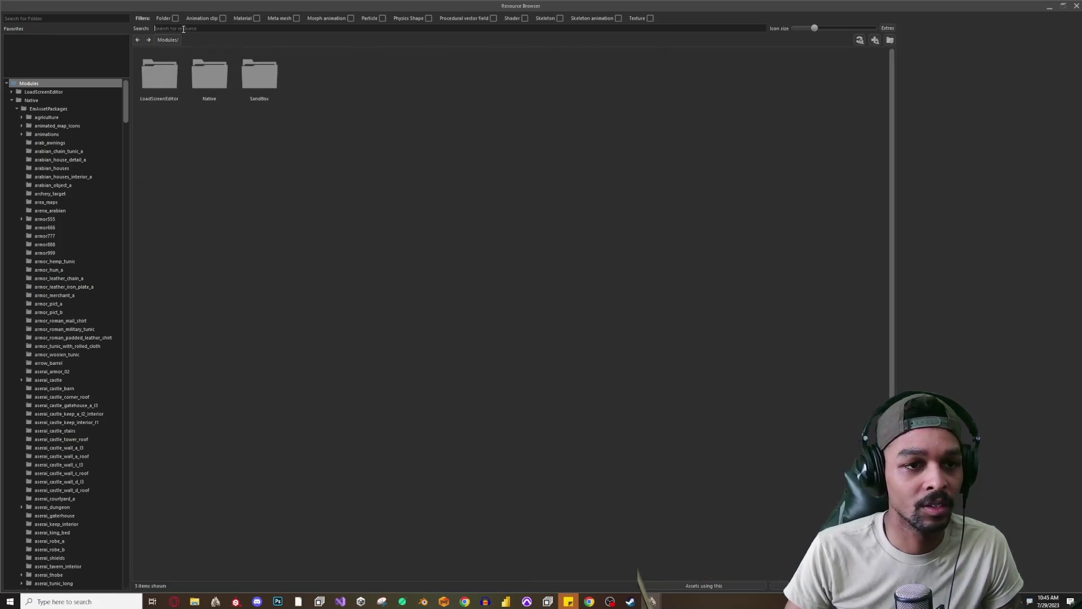
Open the LoadScreenEditor module's empty Assets folder and start an import
double_click(167, 84)
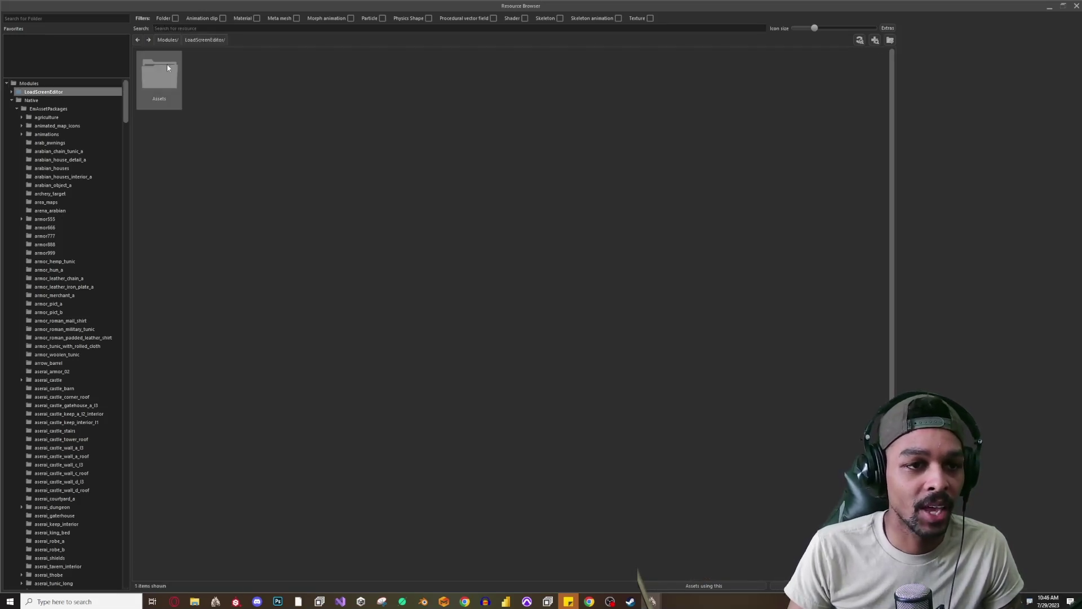
double_click(170, 77)
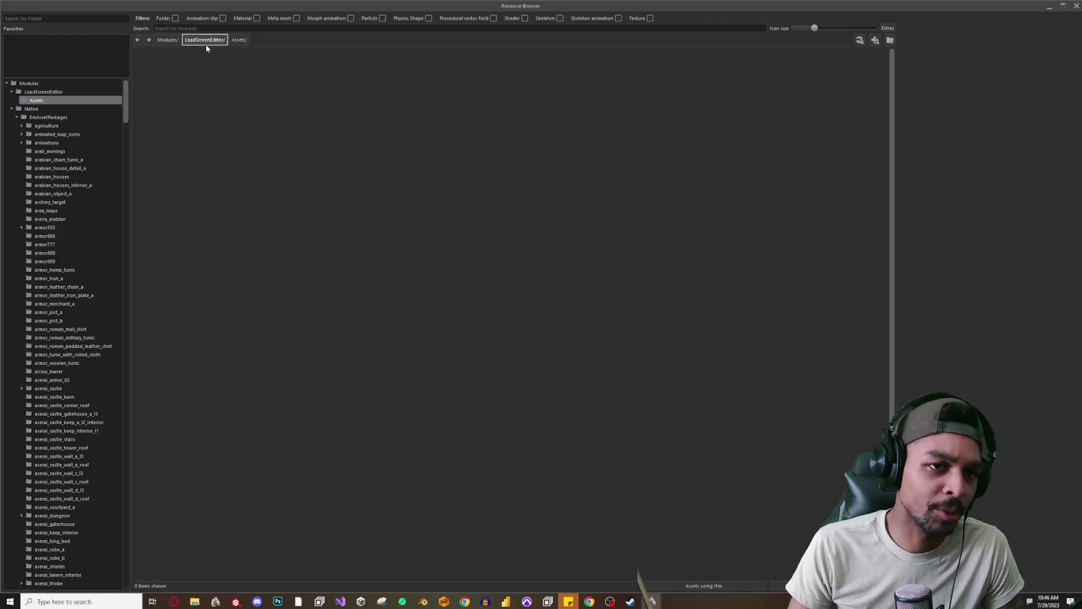
click(206, 40)
double_click(163, 73)
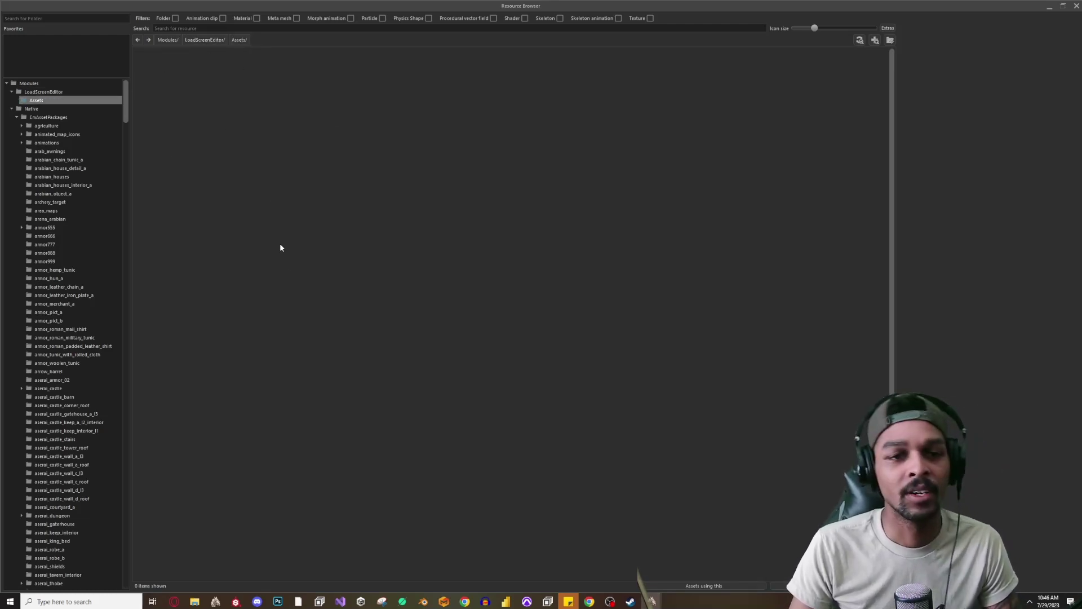
right_click(238, 136)
click(291, 186)
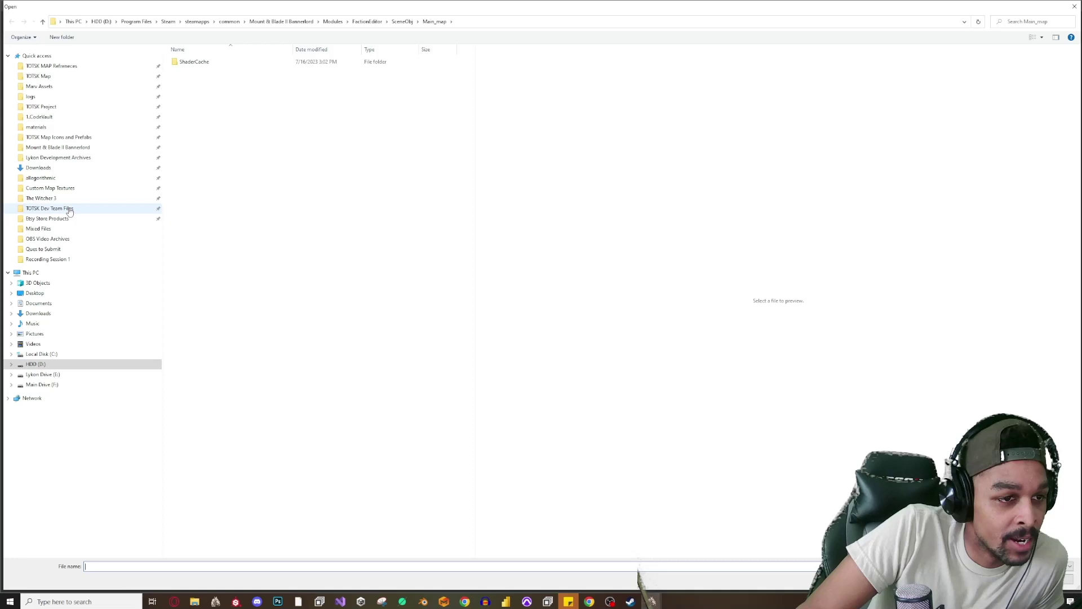
Browse to TOTSK Project > TOTSK Images and import ui_loading_4-green
click(95, 141)
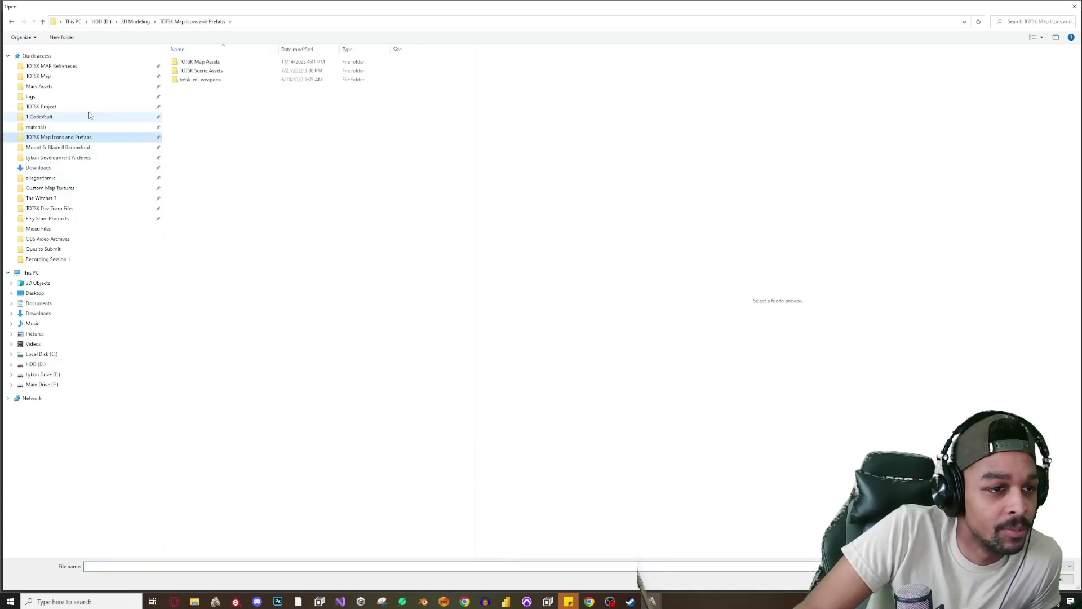
click(68, 106)
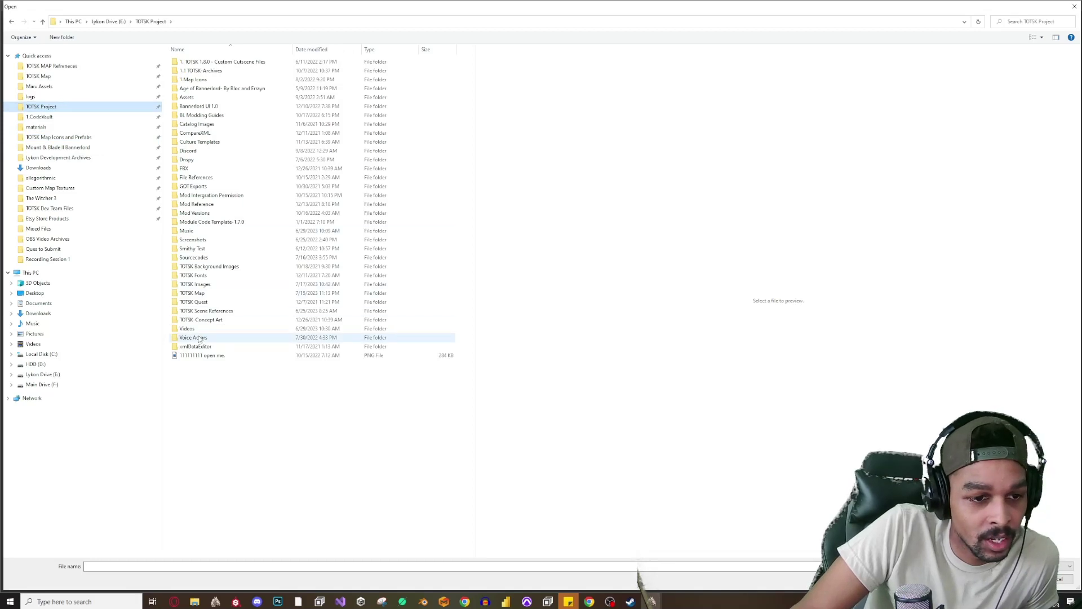
double_click(203, 284)
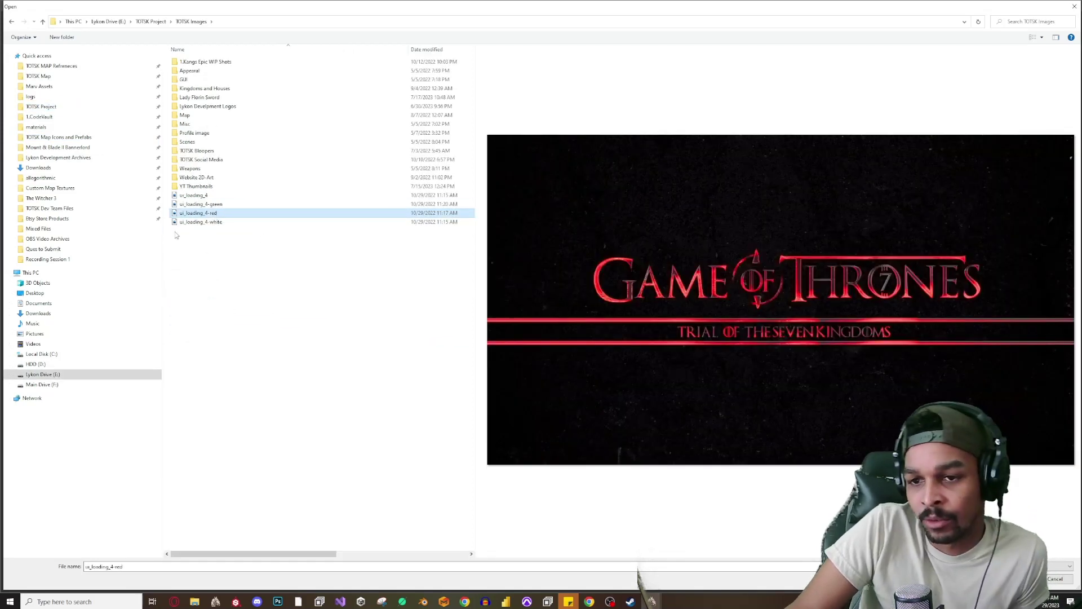
click(198, 221)
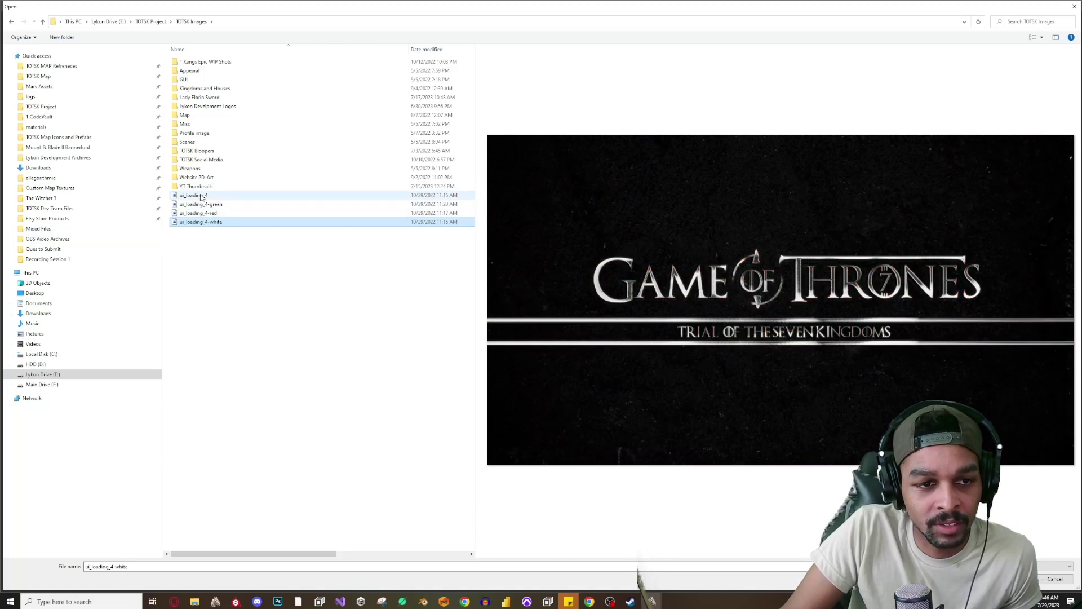
click(195, 195)
click(198, 204)
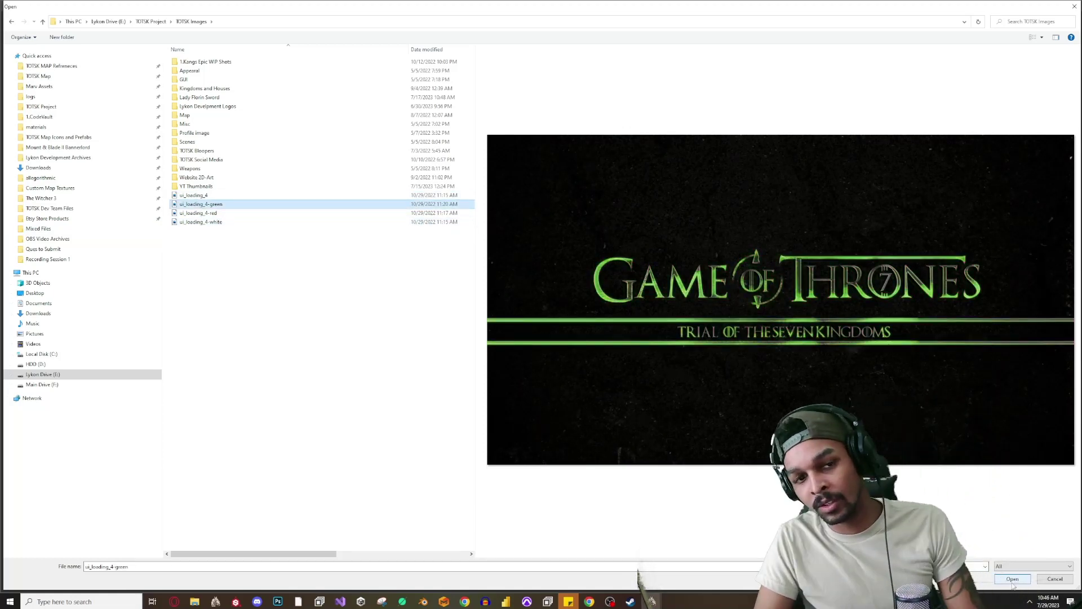
click(1011, 581)
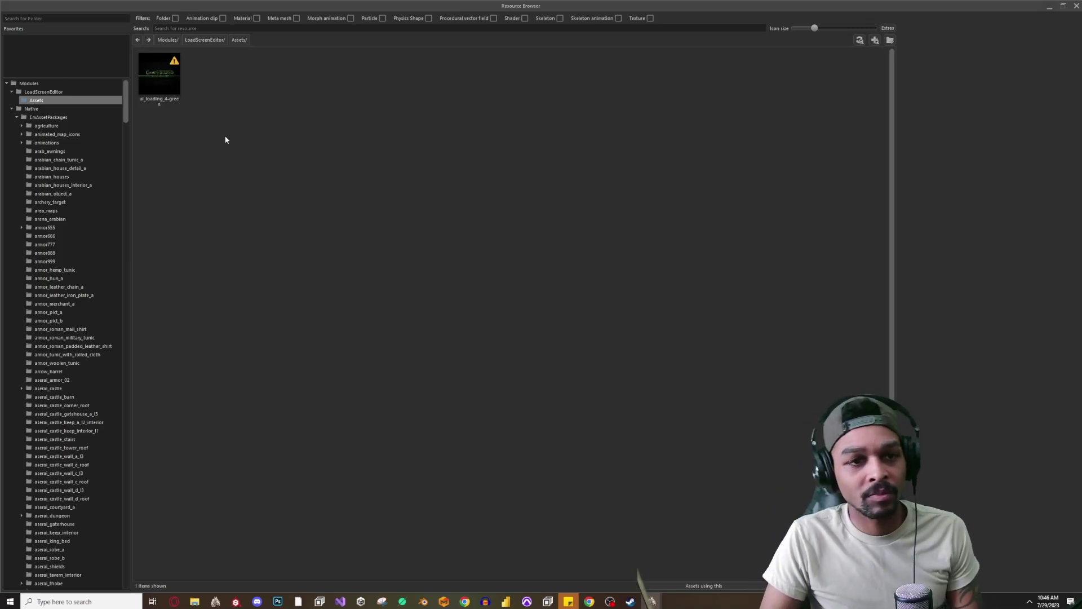
Delete the imported ui_loading_4-green package and switch to File Explorer
right_click(162, 81)
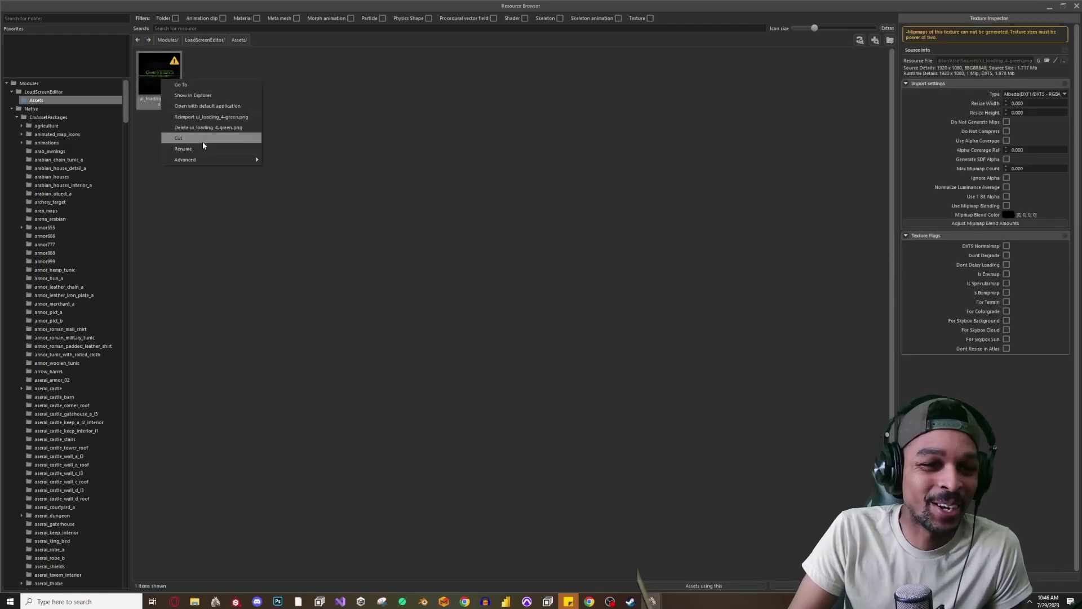
click(217, 127)
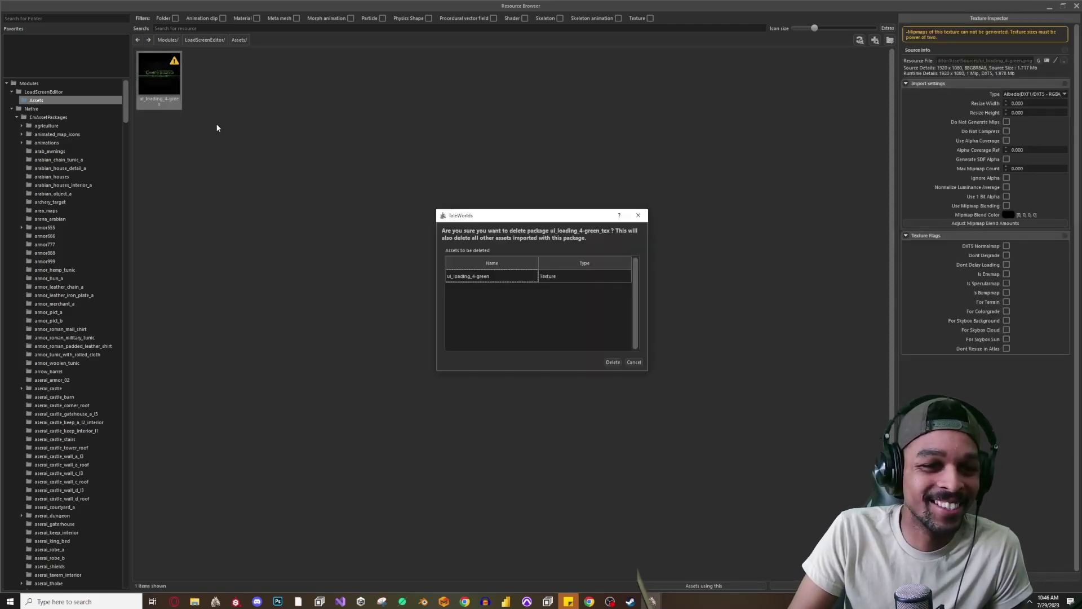
click(612, 362)
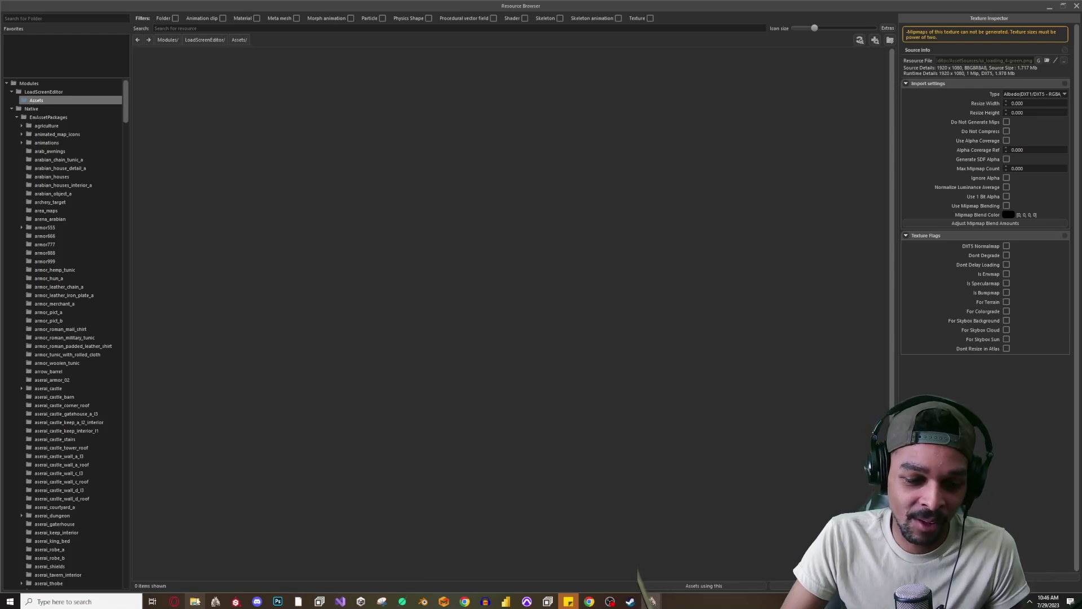
key(alt+Tab)
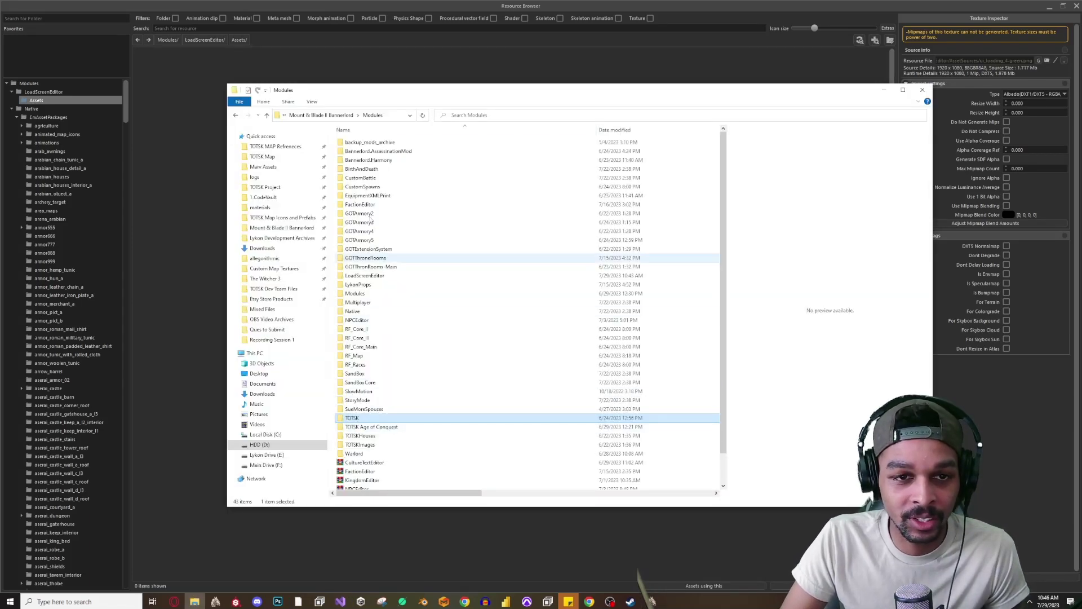
Duplicate ui_loading_4-green inside the TOTSK Project > TOTSK Images folder
click(272, 299)
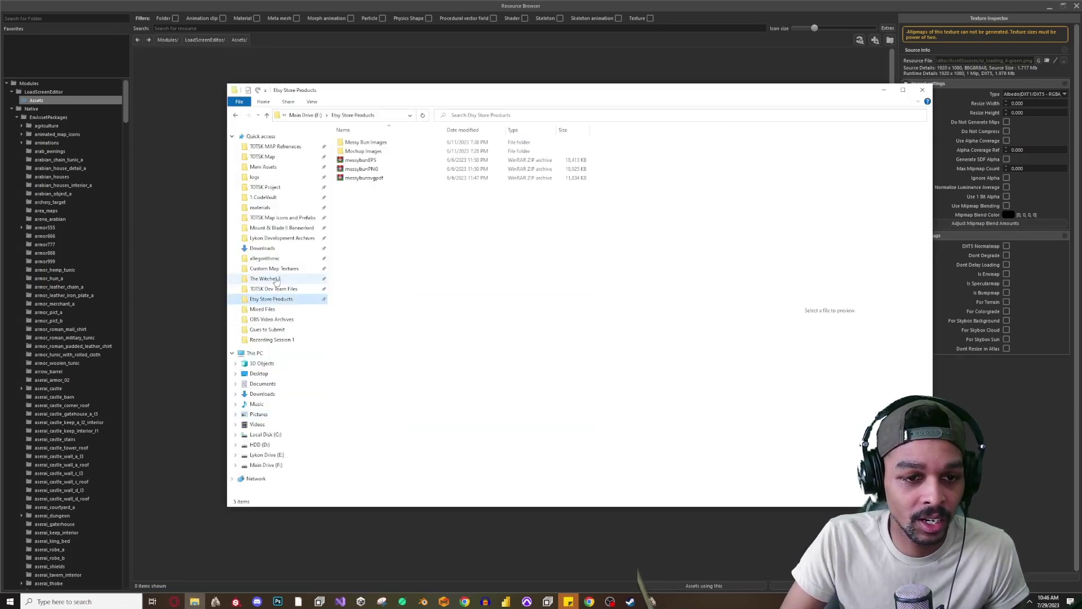
click(265, 187)
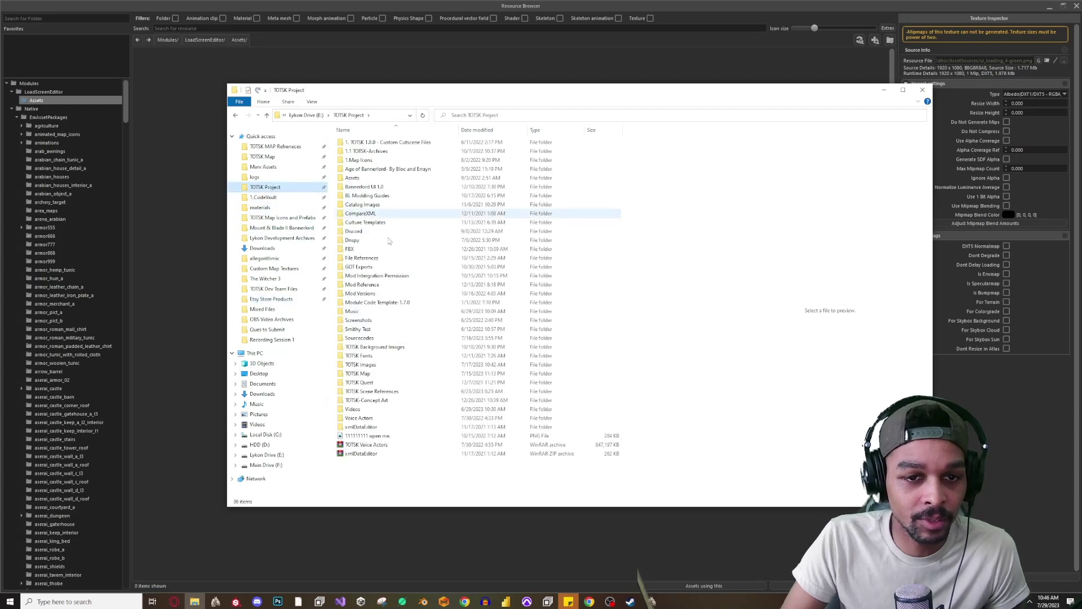
double_click(364, 365)
click(374, 303)
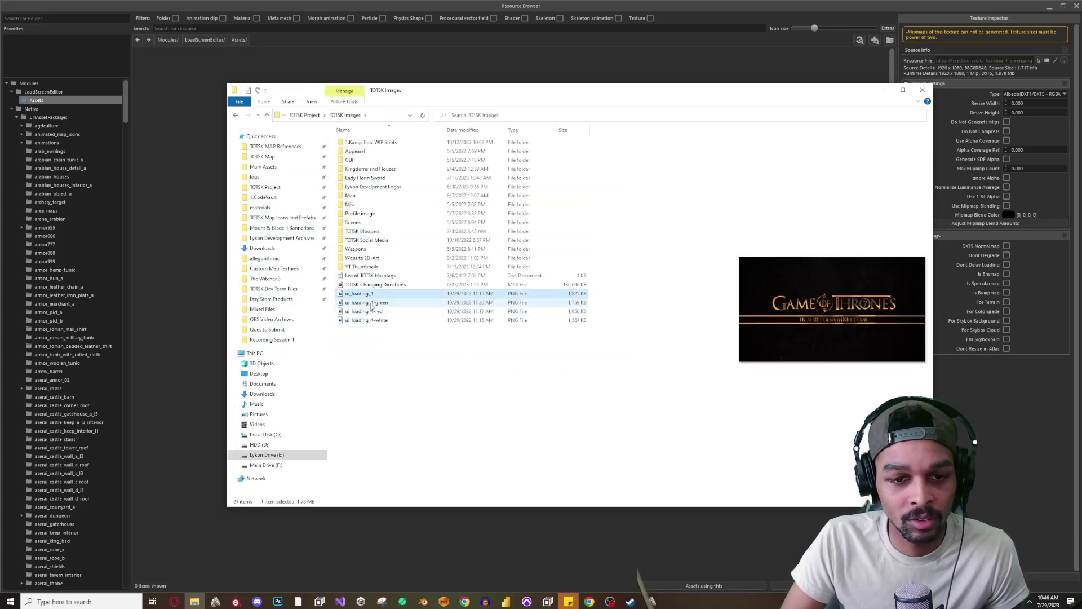
right_click(372, 313)
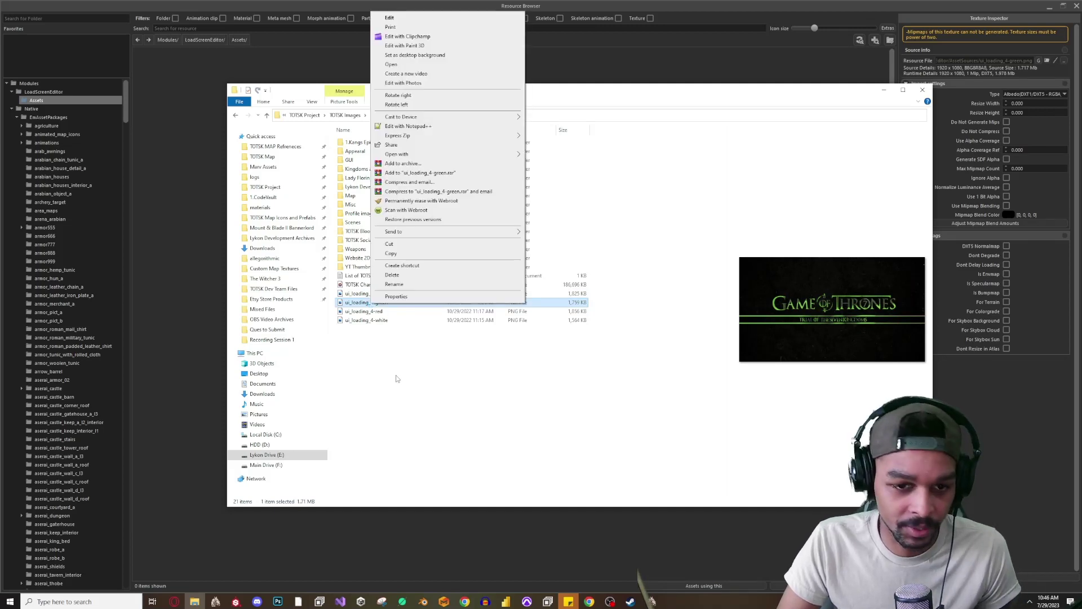
click(363, 302)
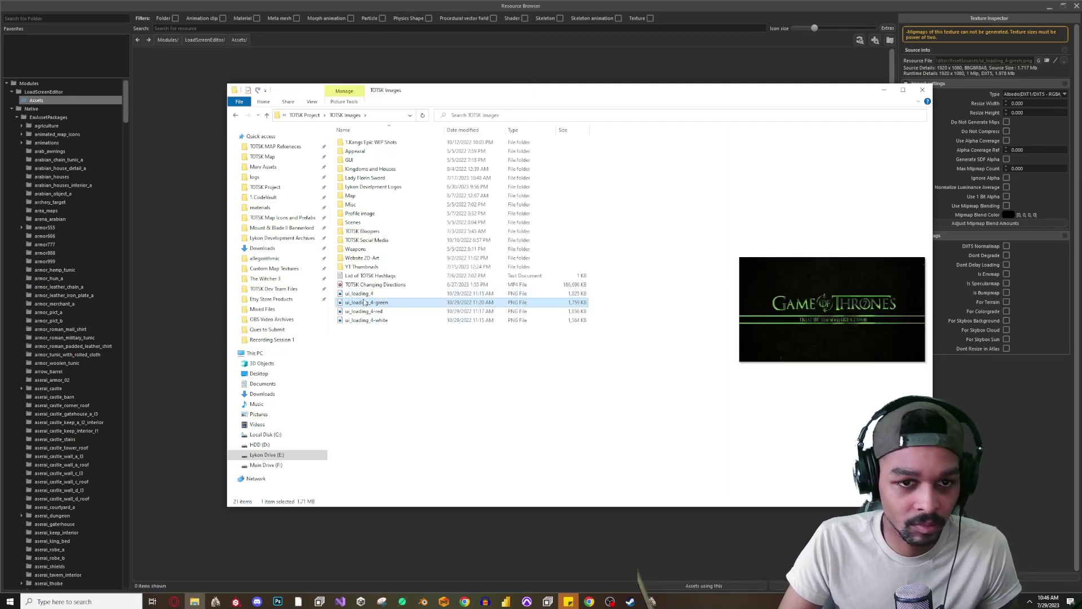
key(ctrl+v)
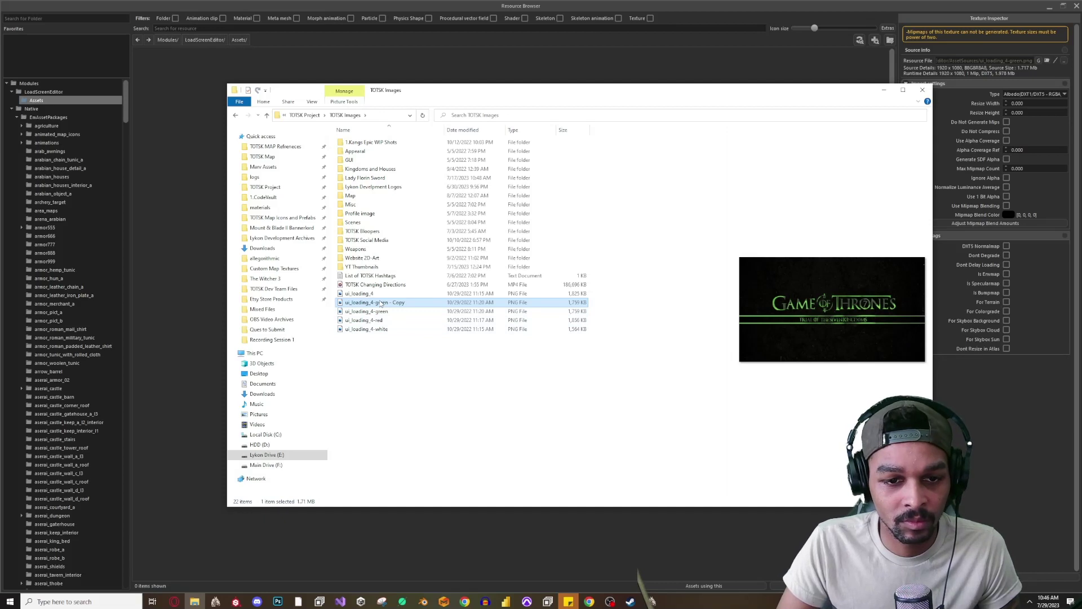
Rename the duplicated image to ui_loading_1
right_click(381, 304)
click(408, 574)
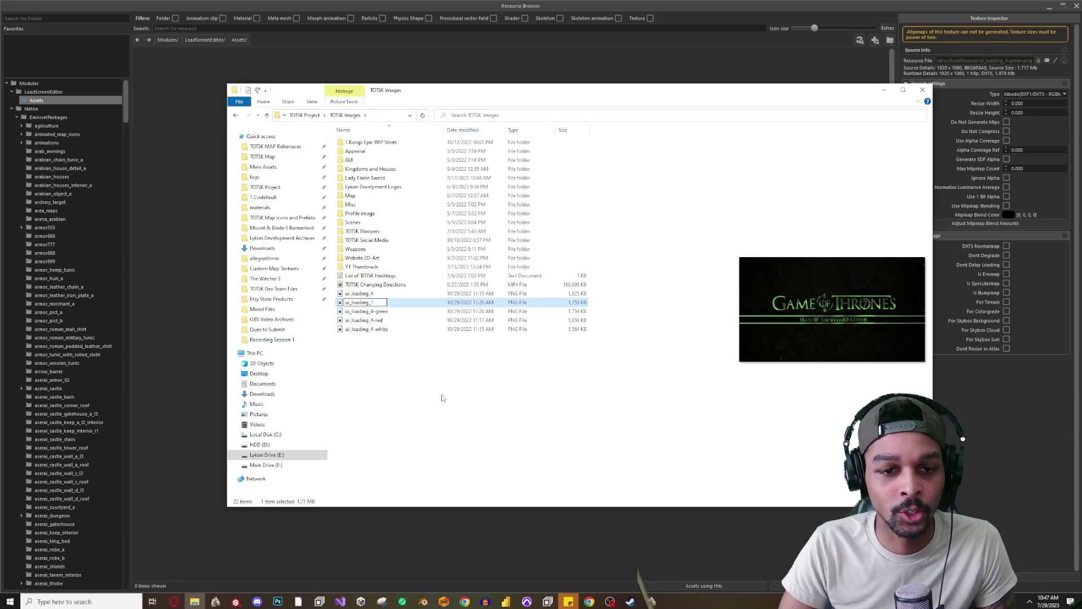
key(Return)
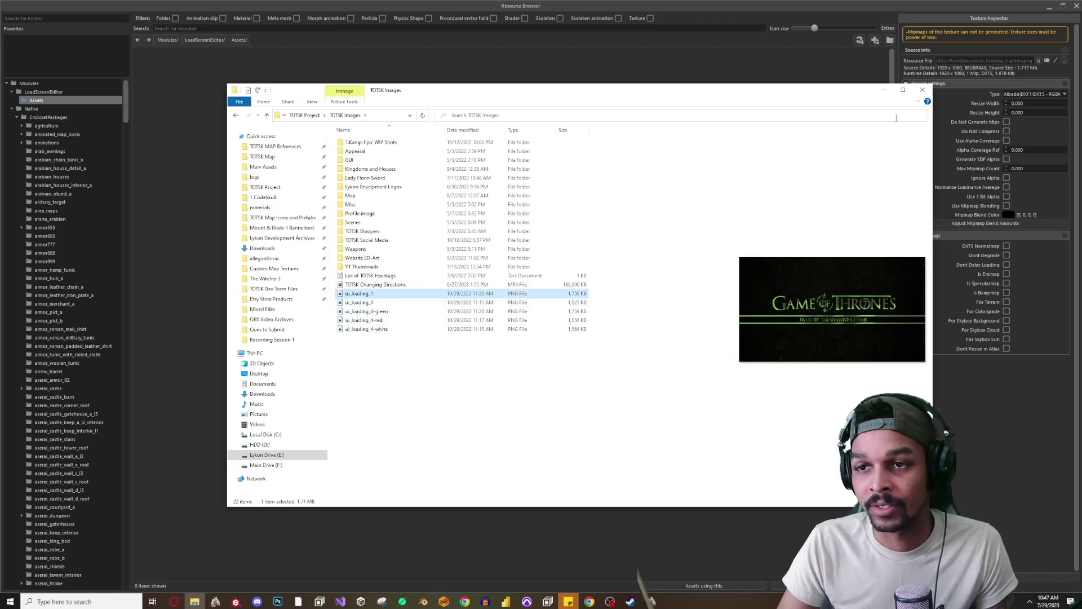
Import ui_loading_1 as a new asset into the LoadScreenEditor Assets folder
click(922, 90)
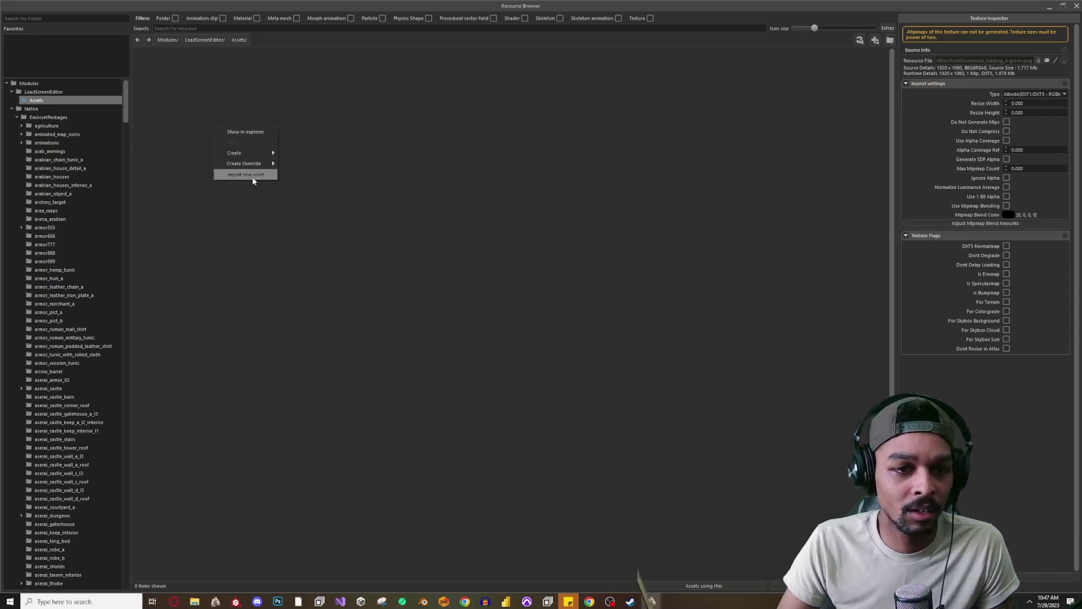
click(253, 175)
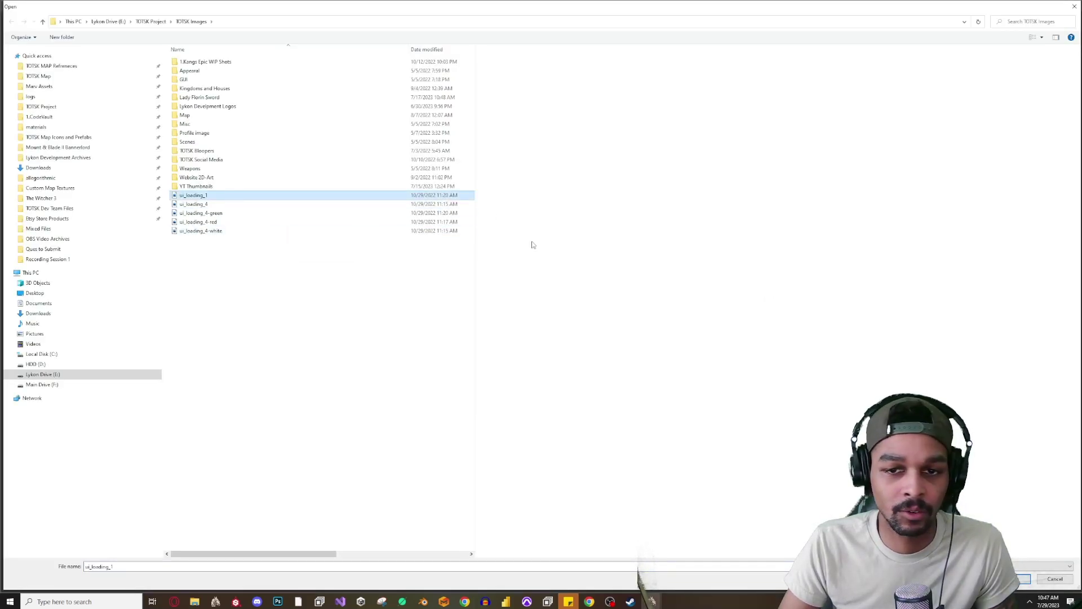
click(1009, 578)
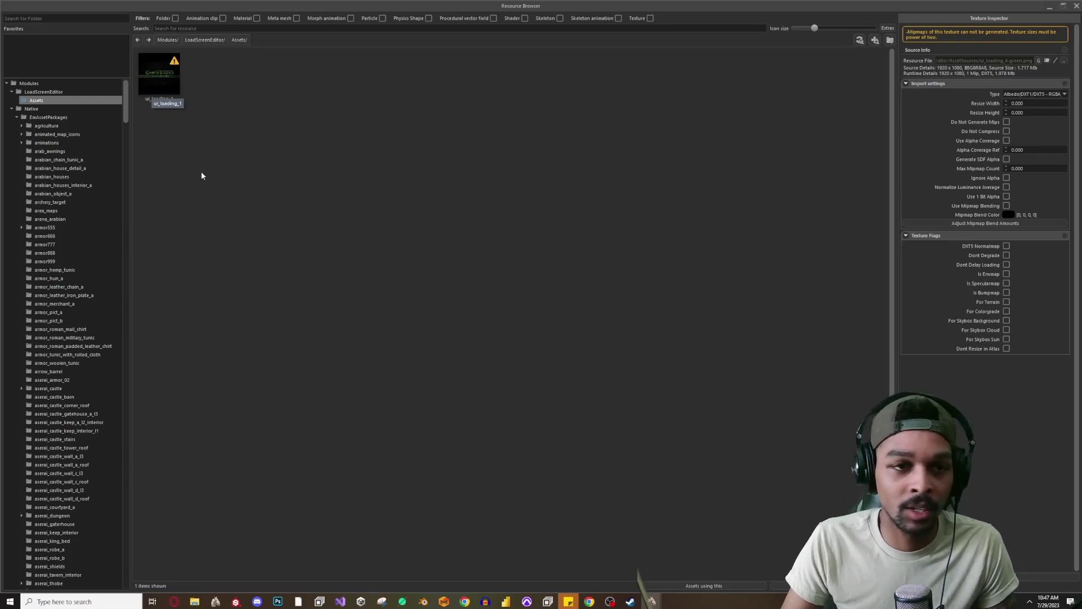
Close the Resource Browser and exit the editor without saving changes
click(1078, 5)
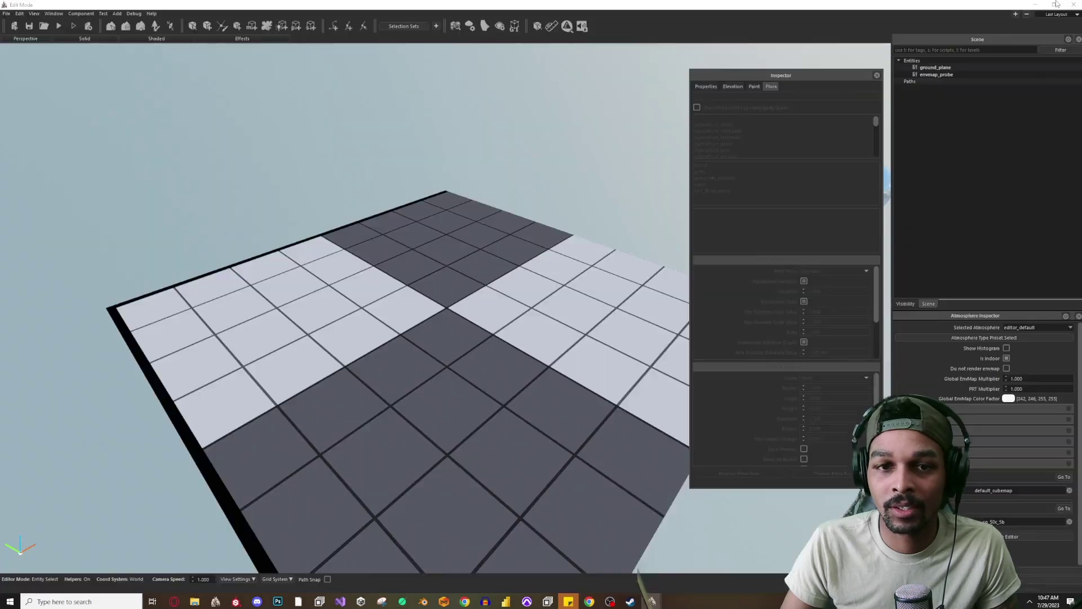
click(9, 14)
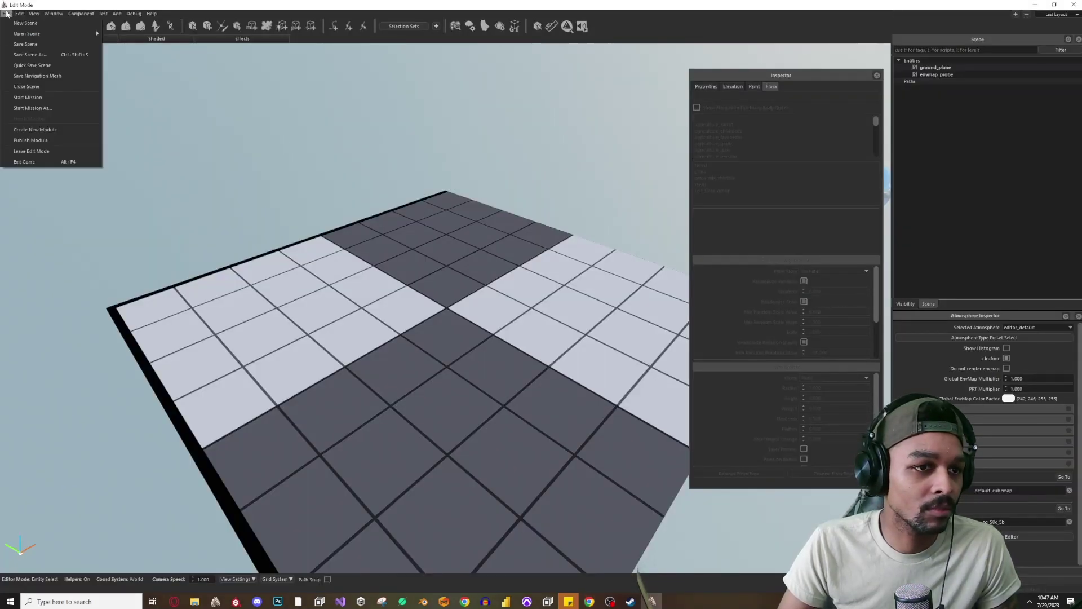
click(26, 161)
click(540, 302)
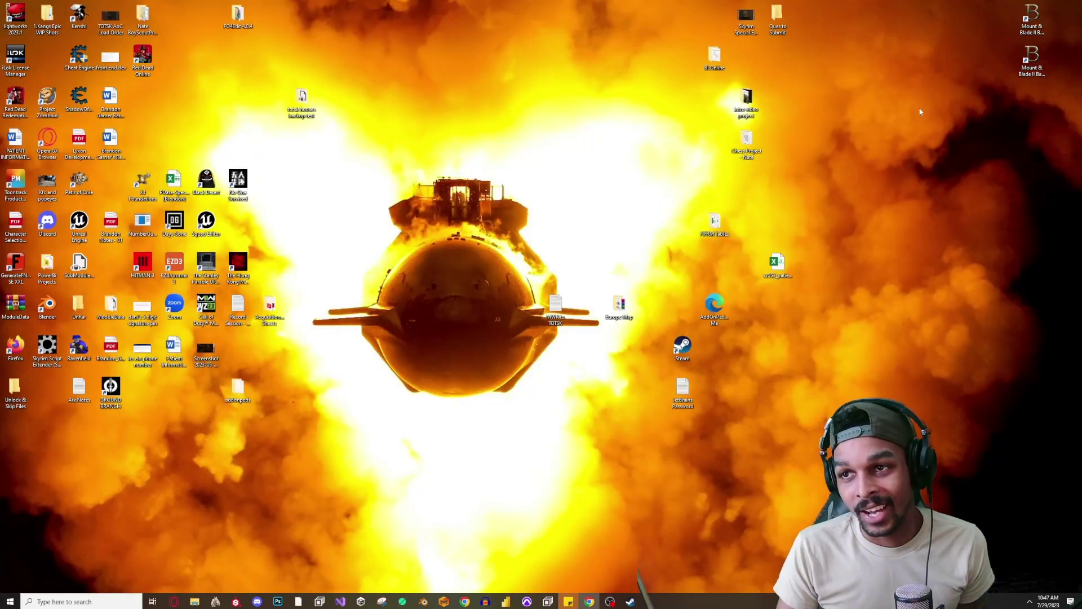
Launch Bannerlord from the desktop shortcut, press PLAY, and confirm the mod dependency warning
double_click(1038, 17)
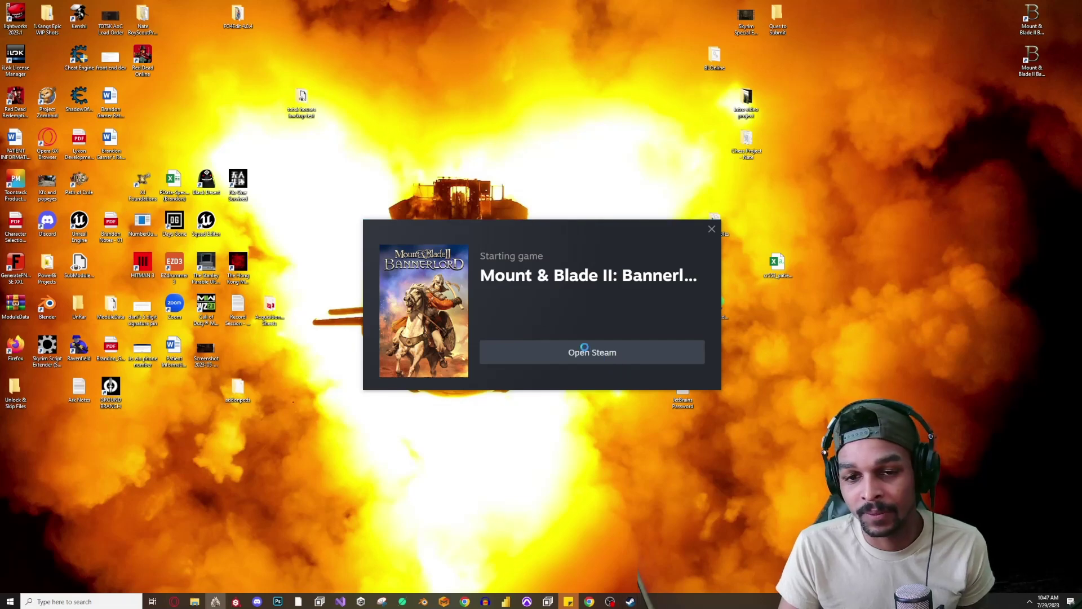
click(430, 419)
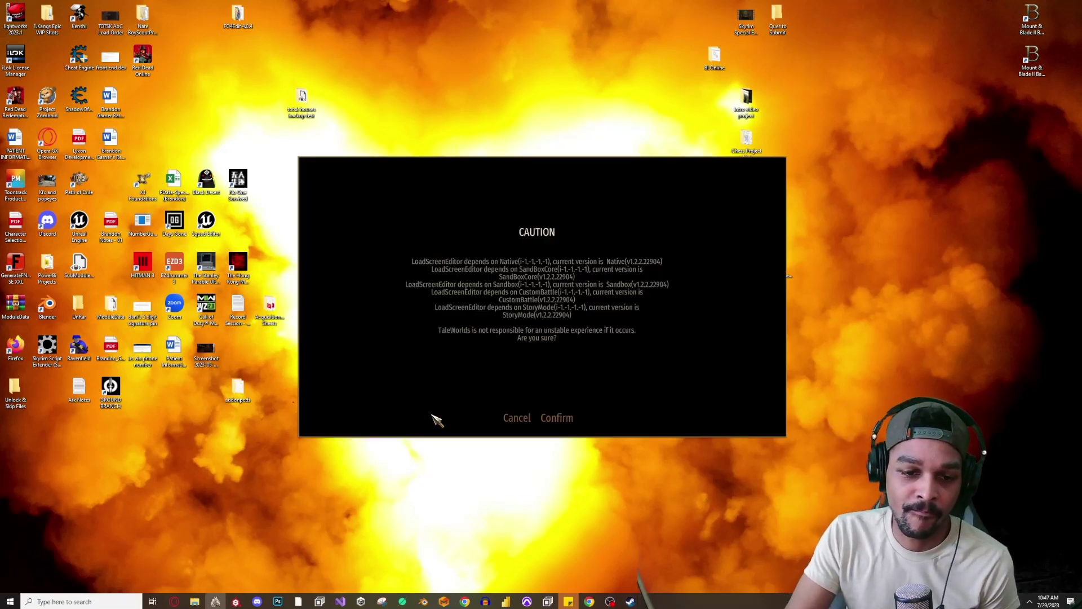
click(556, 417)
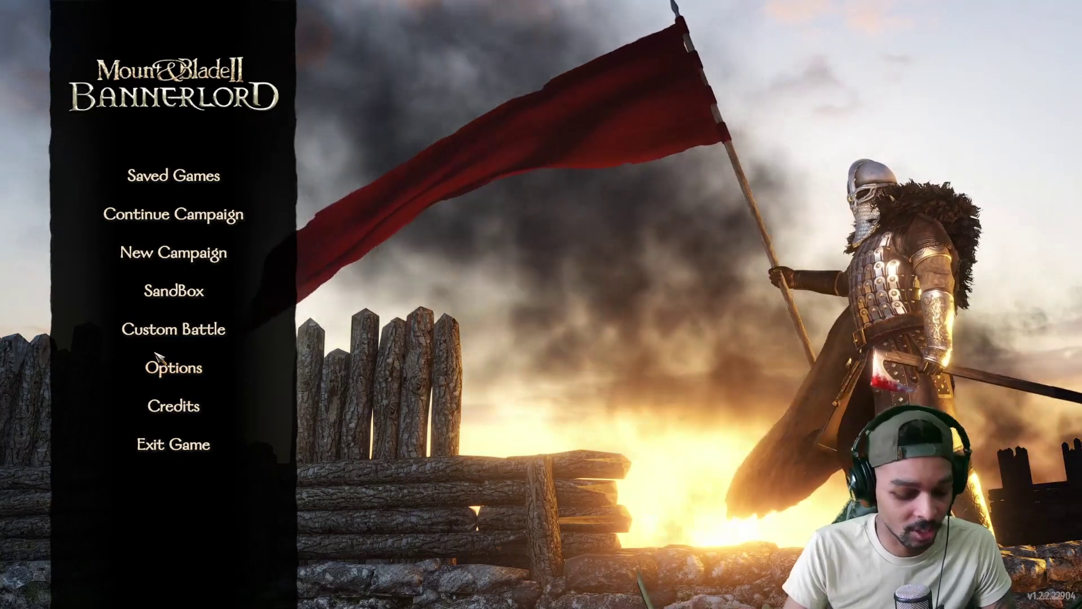
Exit Bannerlord to the desktop and launch the Bannerlord Modding Kit shortcut
click(173, 445)
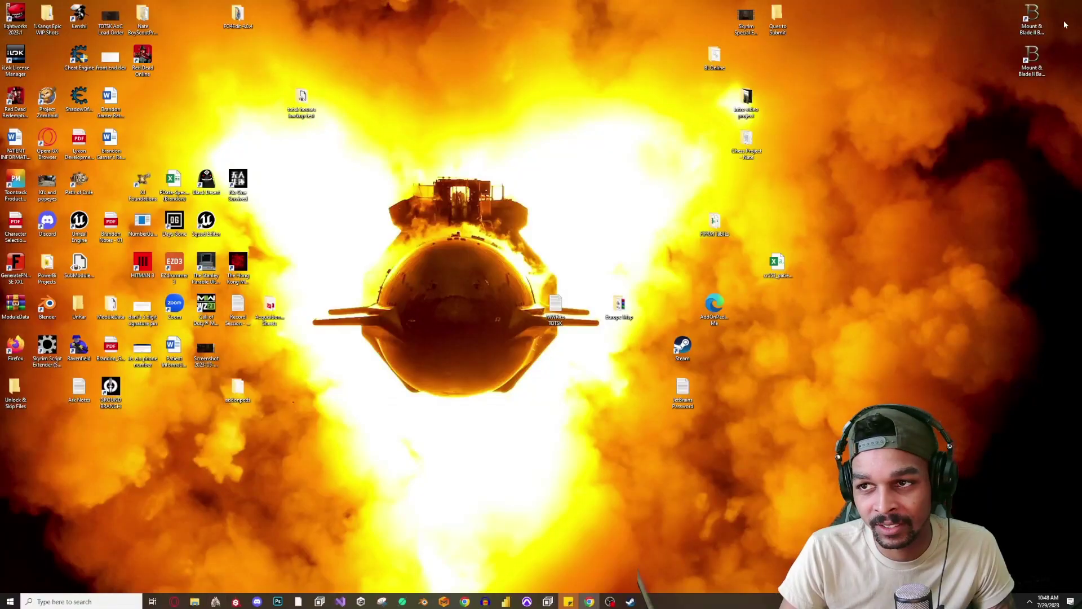
double_click(1026, 59)
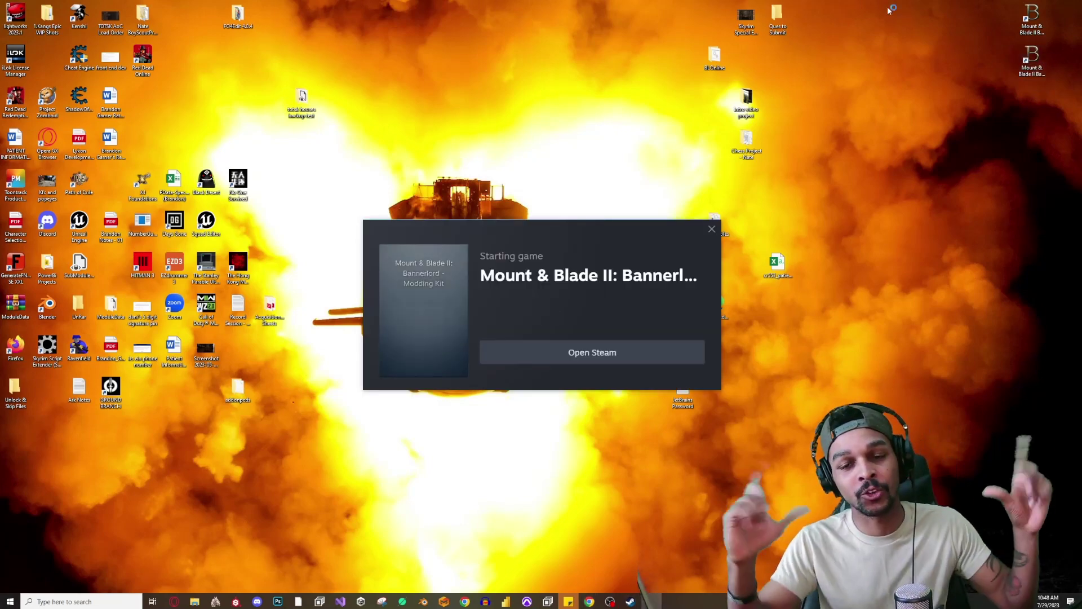